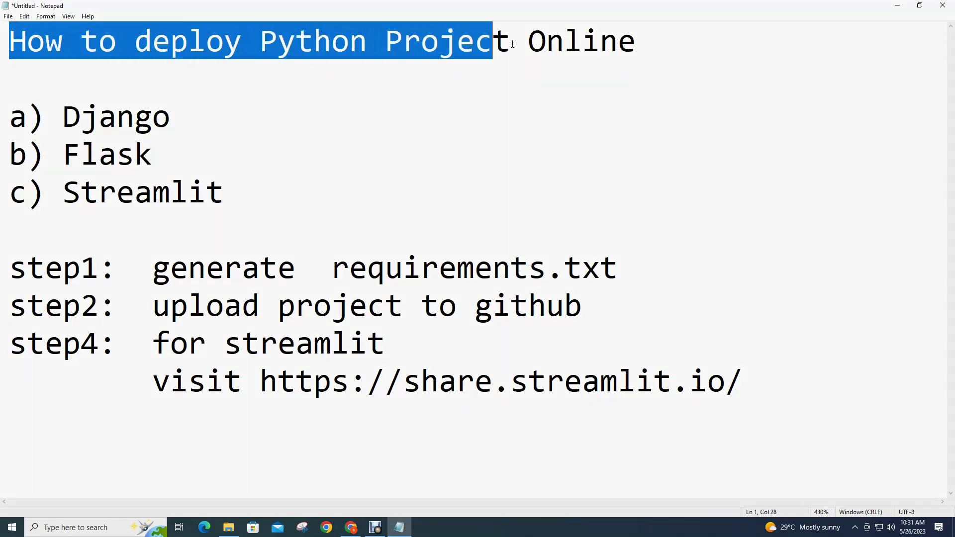
Highlight Django and Flask as deployment options in the notes, briefly checking the project folder.
{"action": "left_click", "coordinate": [171, 122]}
{"action": "left_click_drag", "start_coordinate": [171, 122], "coordinate": [82, 122]}
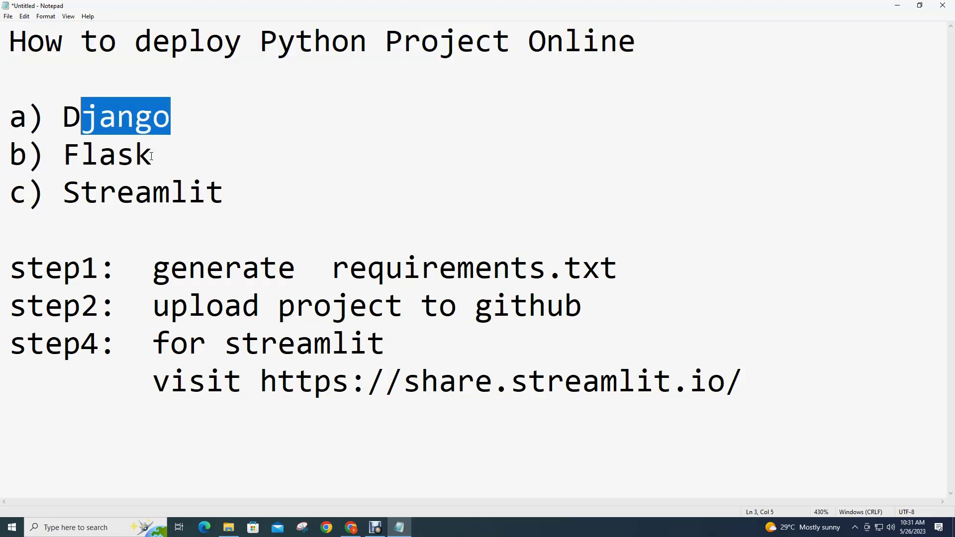
{"action": "left_click_drag", "start_coordinate": [152, 156], "coordinate": [100, 156]}
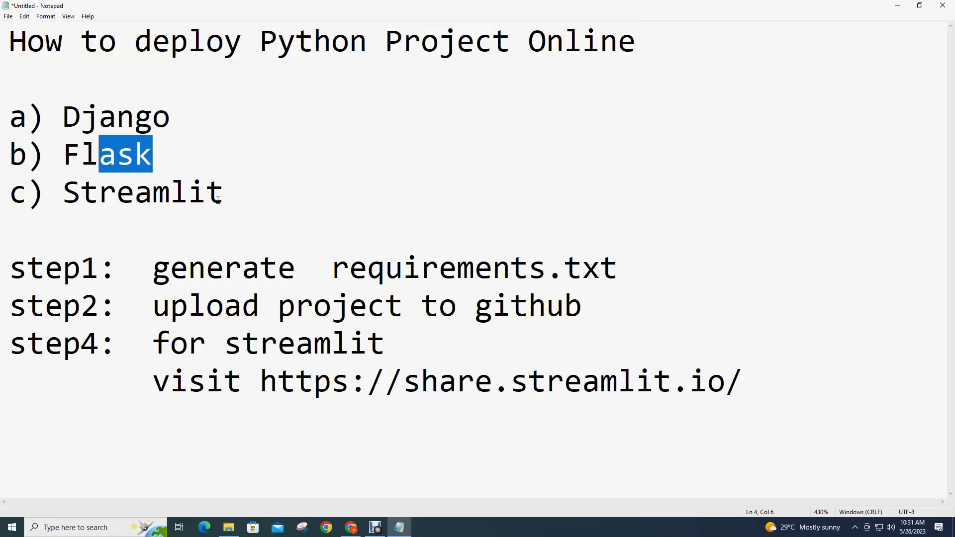
{"action": "left_click", "coordinate": [229, 528]}
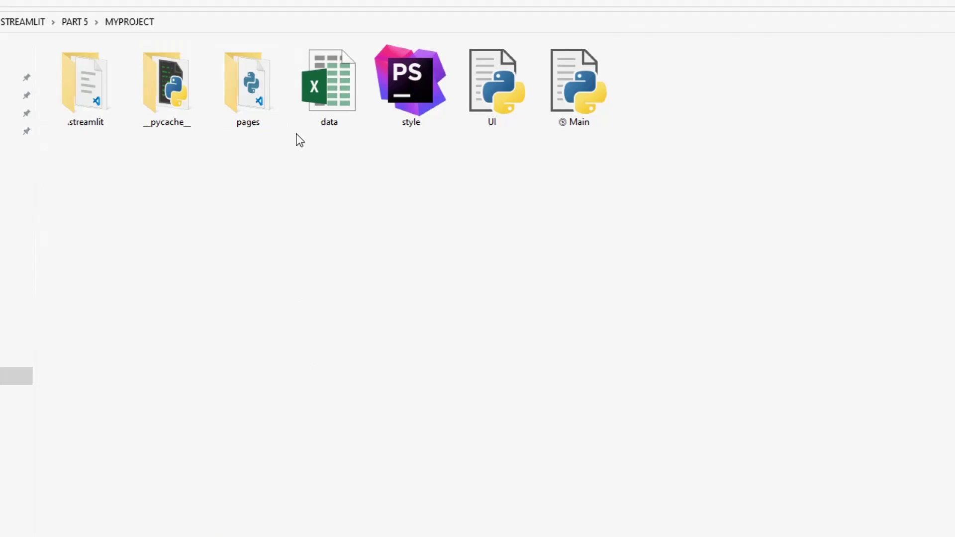
{"action": "left_click", "coordinate": [399, 527]}
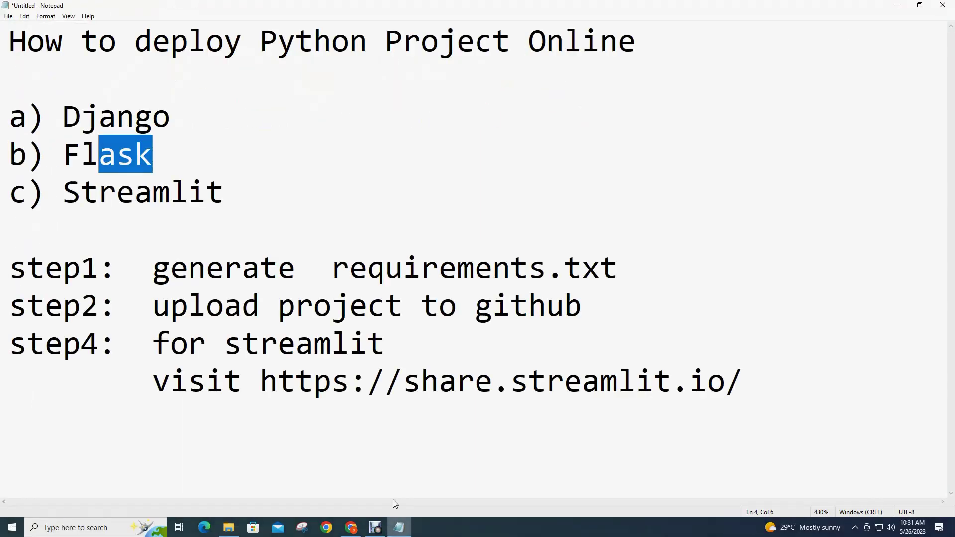
Highlight the step1 line and the Django, Flask and Streamlit deployment options.
{"action": "left_click_drag", "start_coordinate": [117, 269], "coordinate": [16, 269]}
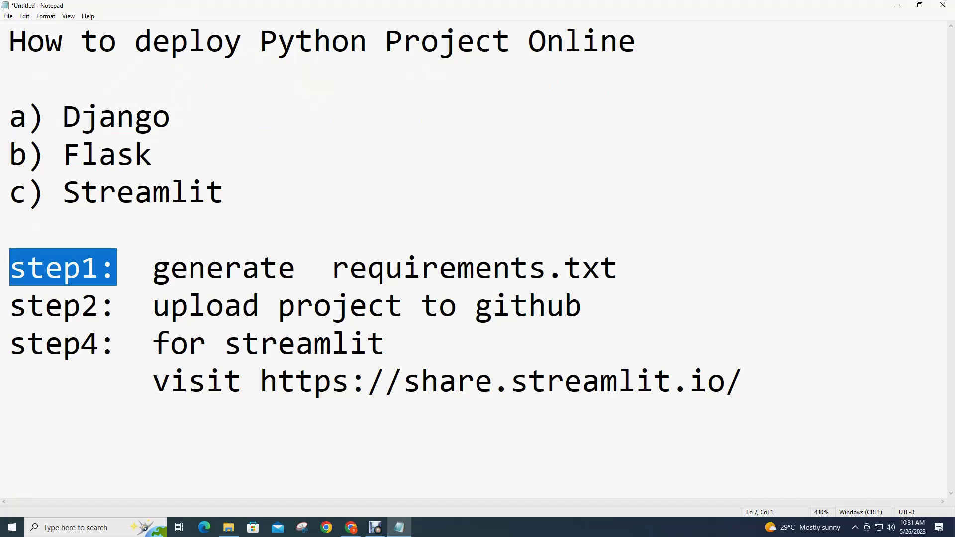
{"action": "key", "text": "ctrl+Right"}
{"action": "key", "text": "shift+Right"}
{"action": "key", "text": "shift+Right"}
{"action": "key", "text": "shift+Right"}
{"action": "key", "text": "shift+Right"}
{"action": "key", "text": "shift+Right"}
{"action": "key", "text": "shift+Right"}
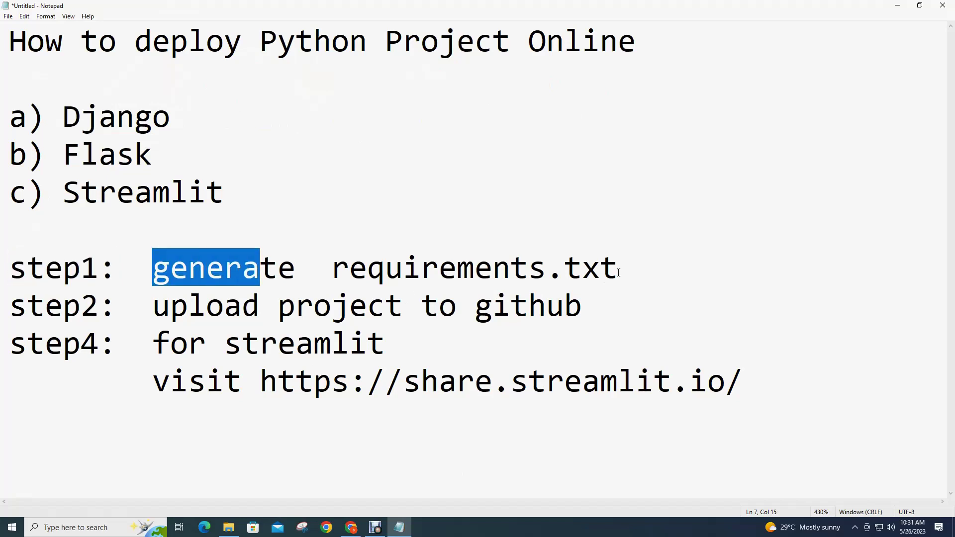
{"action": "left_click_drag", "start_coordinate": [619, 273], "coordinate": [28, 268]}
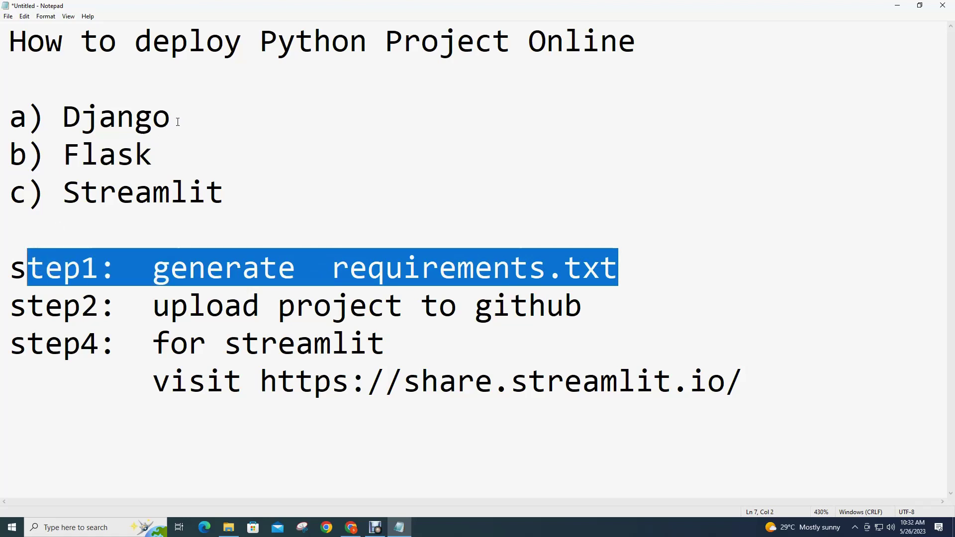
{"action": "left_click_drag", "start_coordinate": [174, 124], "coordinate": [18, 123]}
{"action": "left_click_drag", "start_coordinate": [152, 154], "coordinate": [13, 147]}
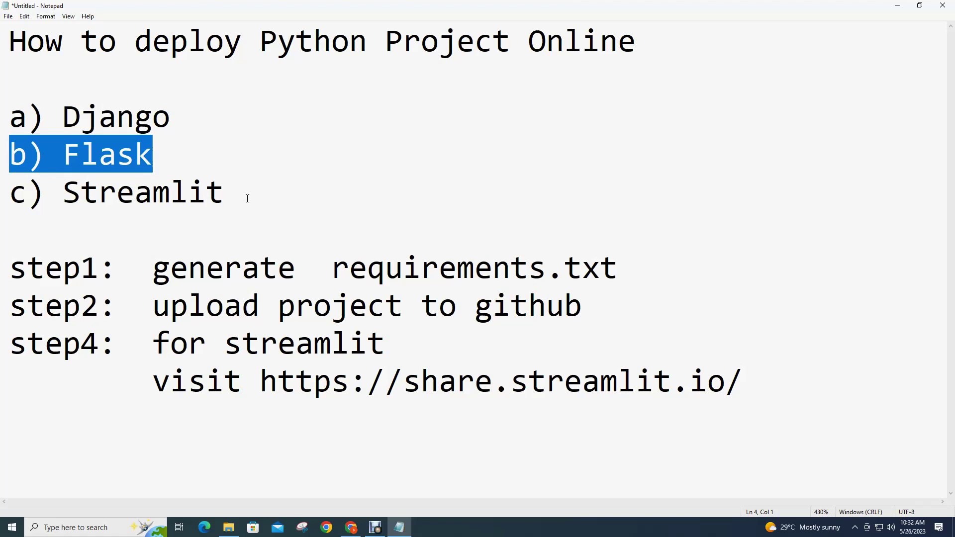
{"action": "left_click_drag", "start_coordinate": [226, 195], "coordinate": [15, 196]}
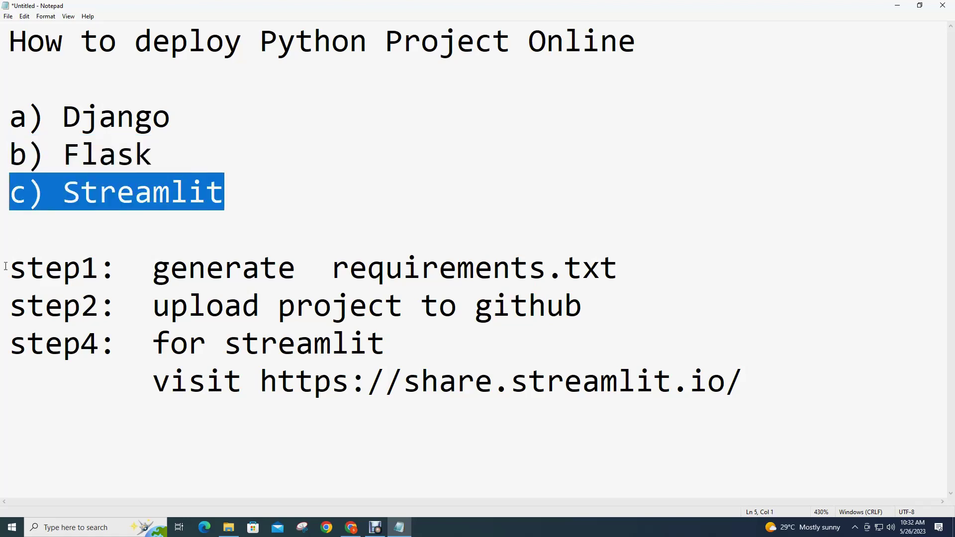
{"action": "left_click_drag", "start_coordinate": [215, 151], "coordinate": [6, 124]}
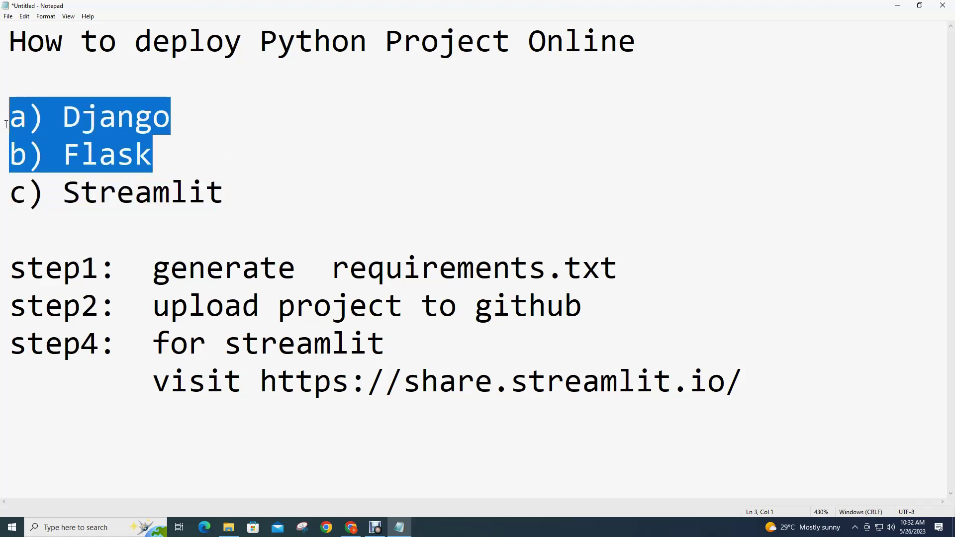
{"action": "left_click_drag", "start_coordinate": [252, 199], "coordinate": [7, 195]}
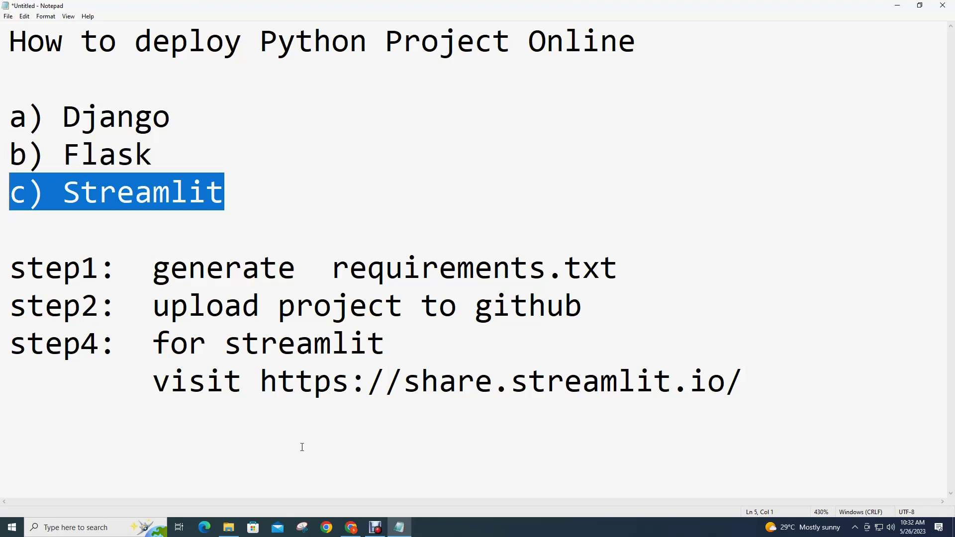
Launch Command Prompt in MYPROJECT by entering cmd in the folder's address bar.
{"action": "left_click", "coordinate": [229, 528]}
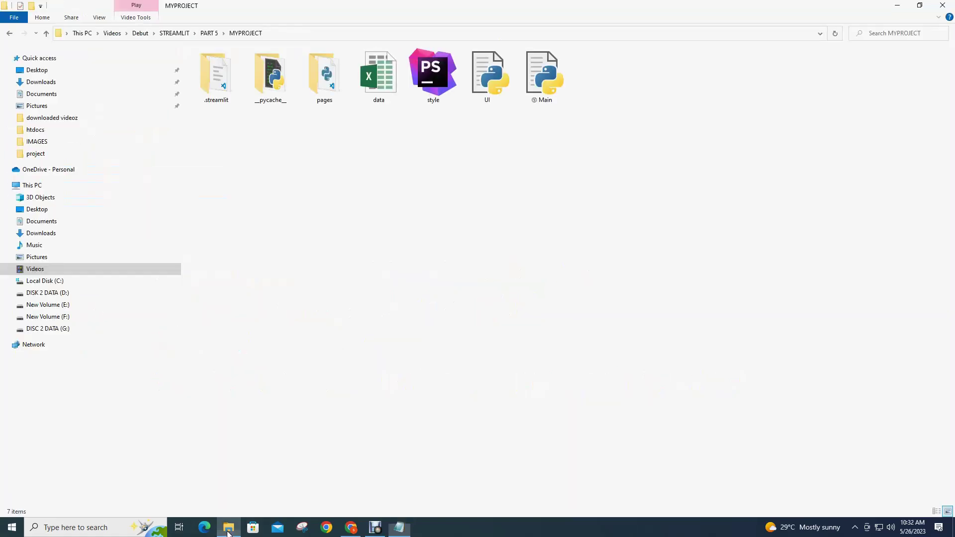
{"action": "left_click", "coordinate": [246, 33]}
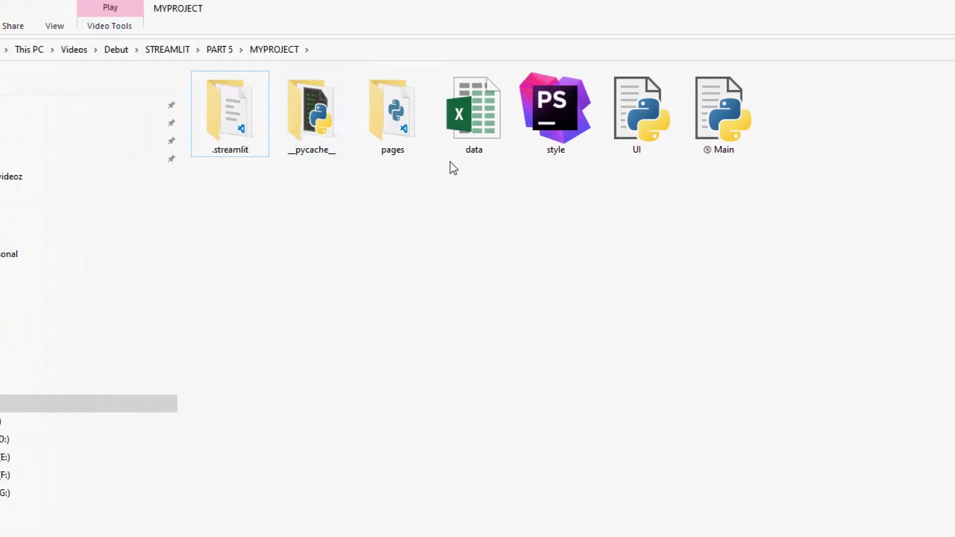
{"action": "left_click", "coordinate": [343, 49]}
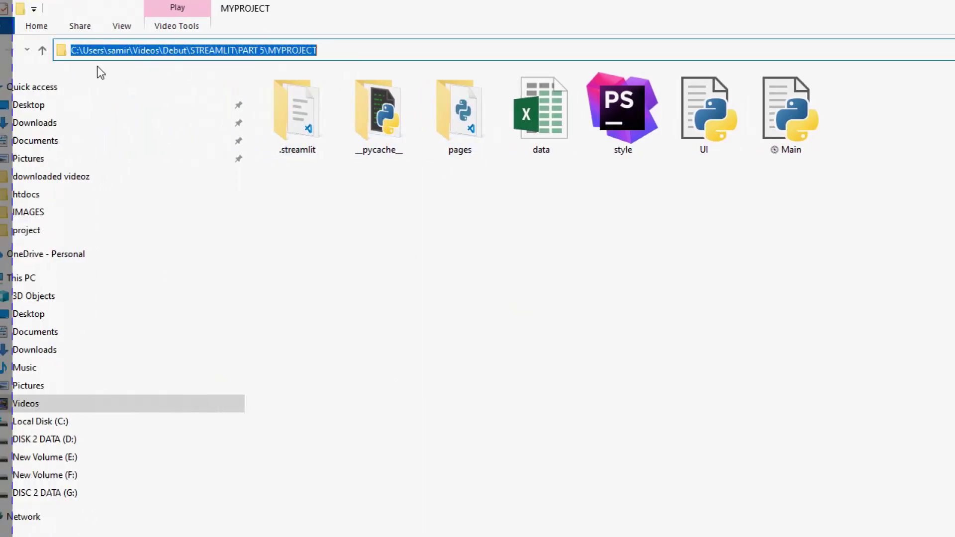
{"action": "type", "text": "cmd"}
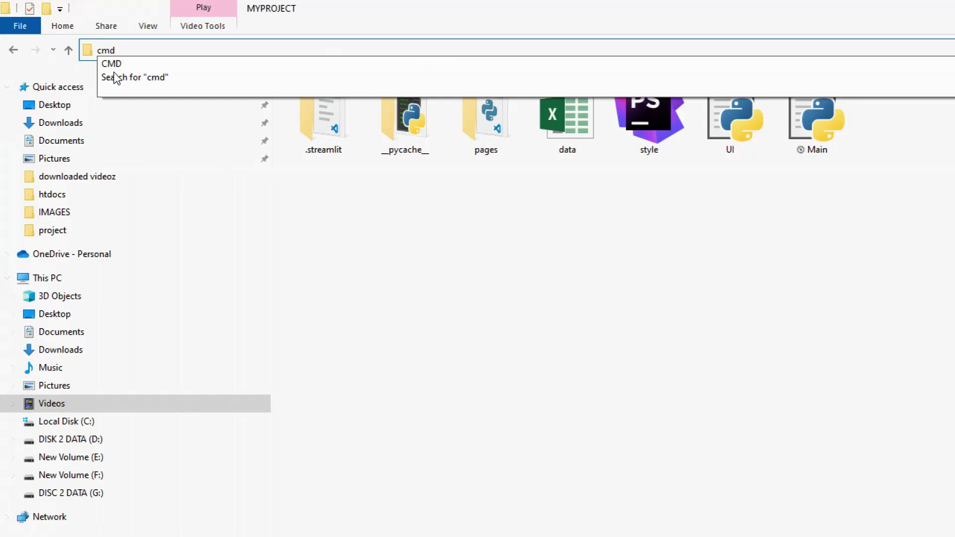
{"action": "key", "text": "Return"}
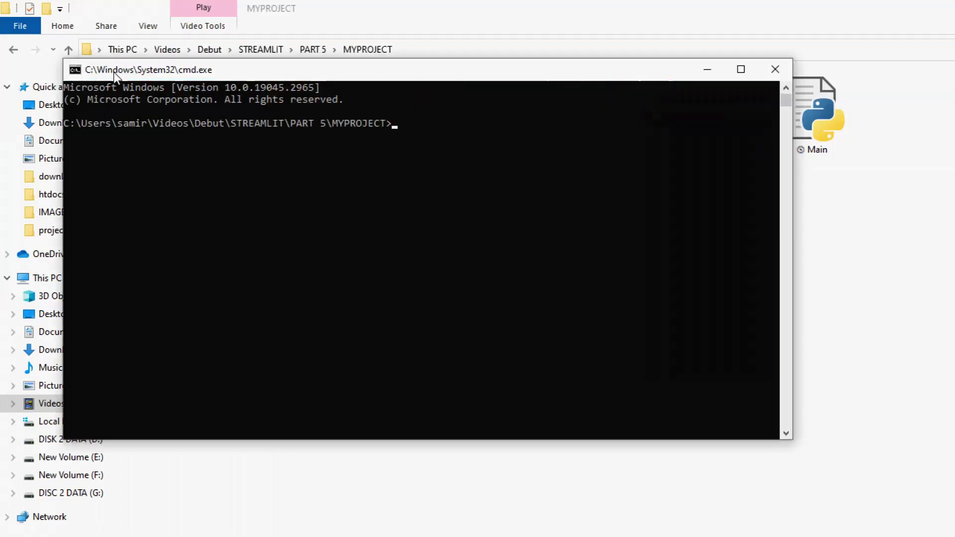
Run pip freeze > requirements.txt to write the installed packages into requirements.txt.
{"action": "scroll", "coordinate": [617, 303], "scroll_direction": "up", "scroll_amount": 3}
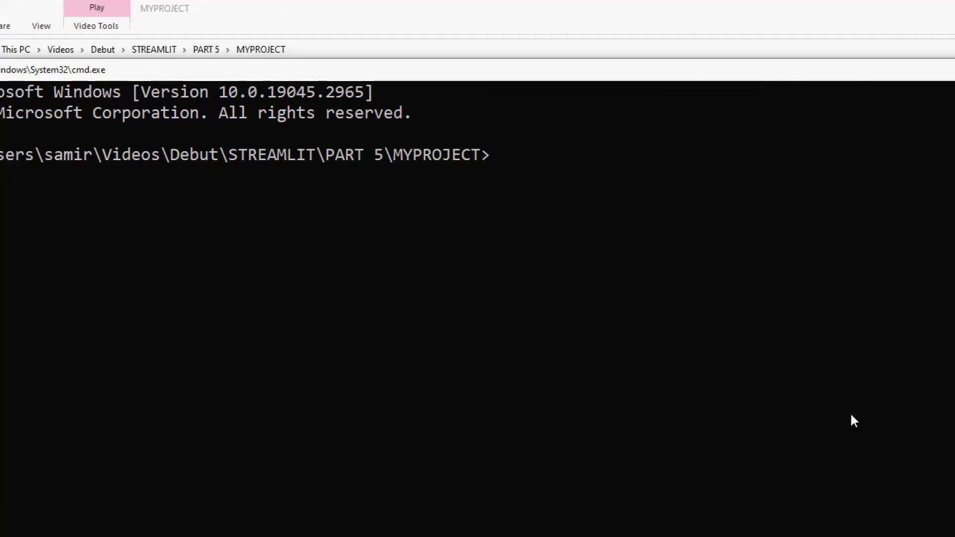
{"action": "type", "text": "pip"}
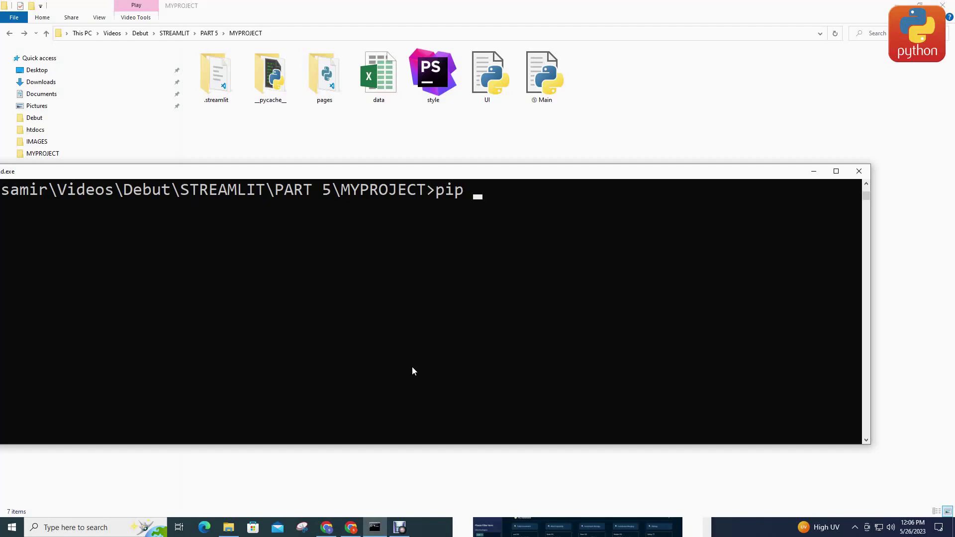
{"action": "type", "text": "freeze > r"}
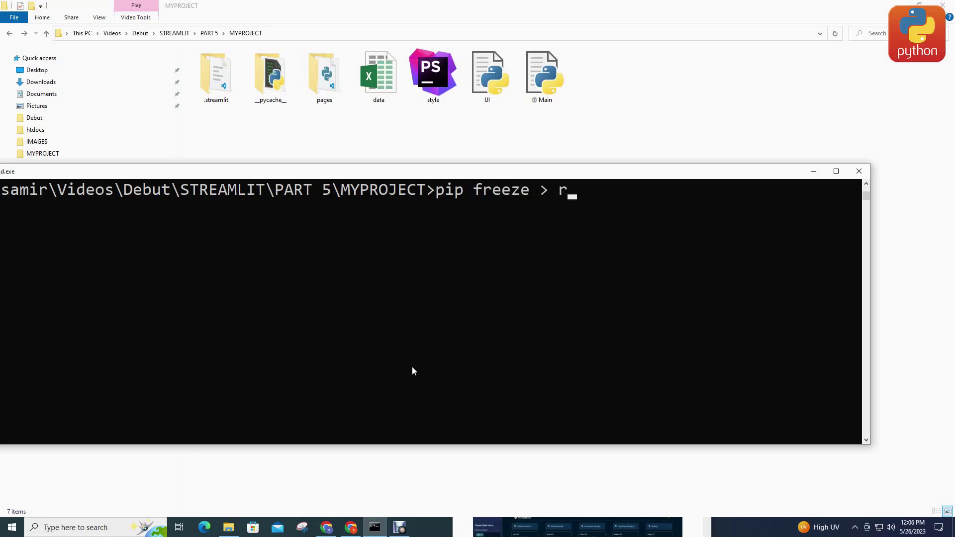
{"action": "type", "text": "equireme"}
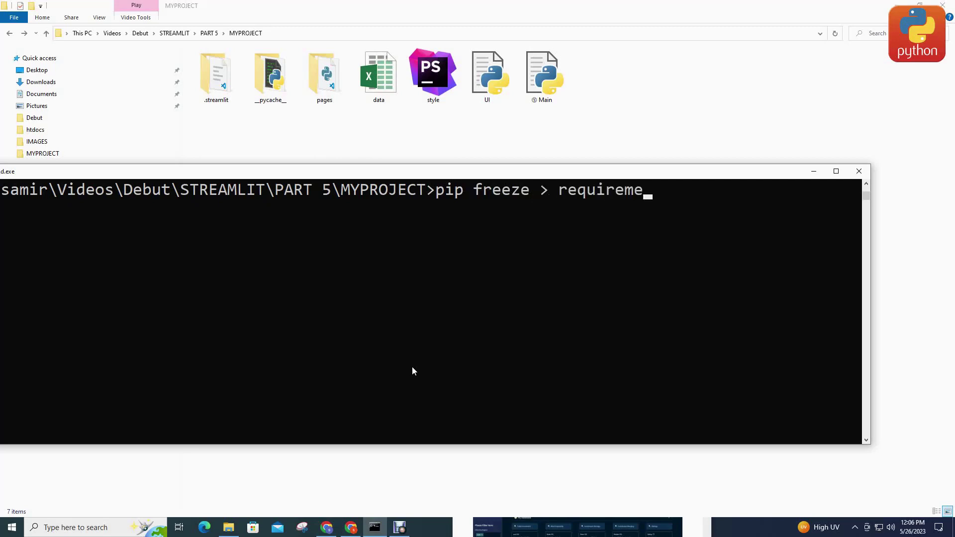
{"action": "type", "text": "nts.txt"}
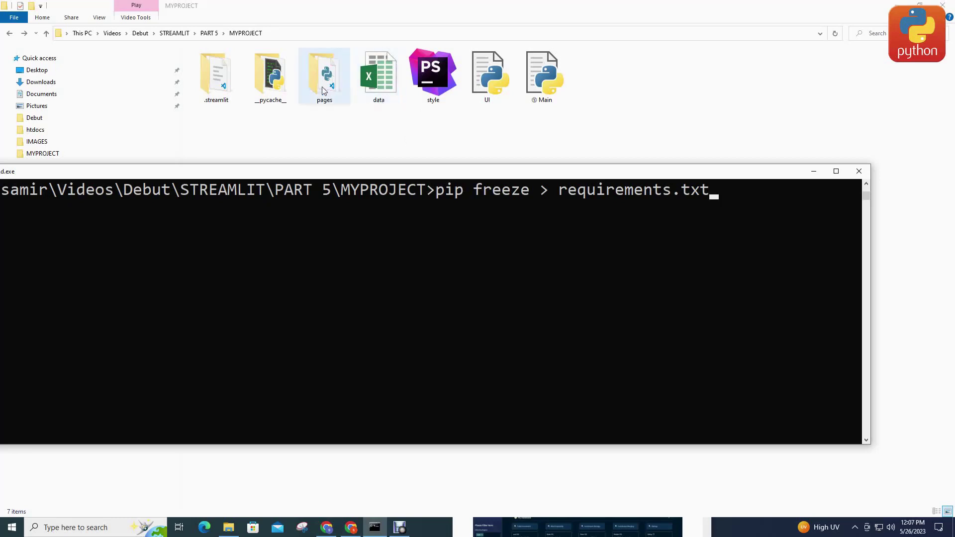
{"action": "key", "text": "Return"}
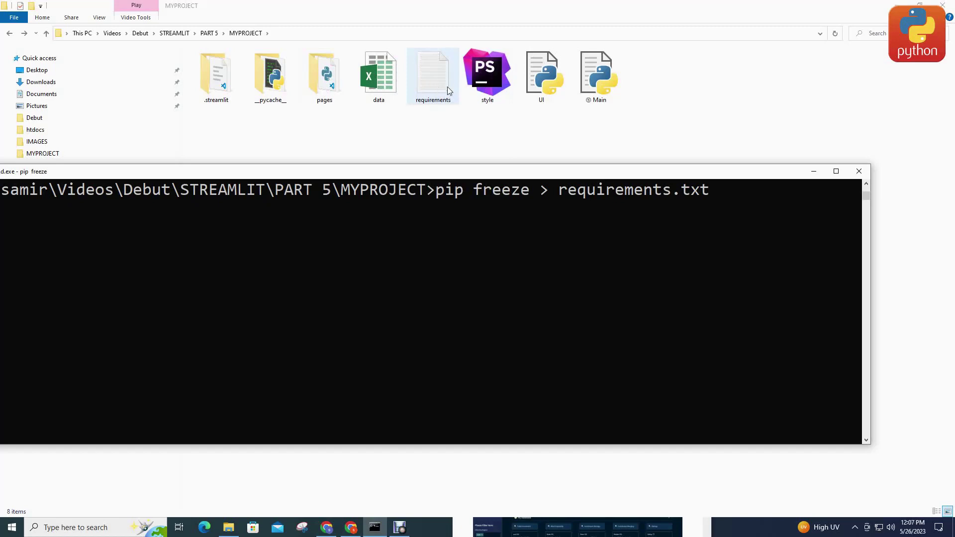
Open requirements.txt in a maximized Notepad window and scroll through the pinned package list.
{"action": "left_click", "coordinate": [446, 87]}
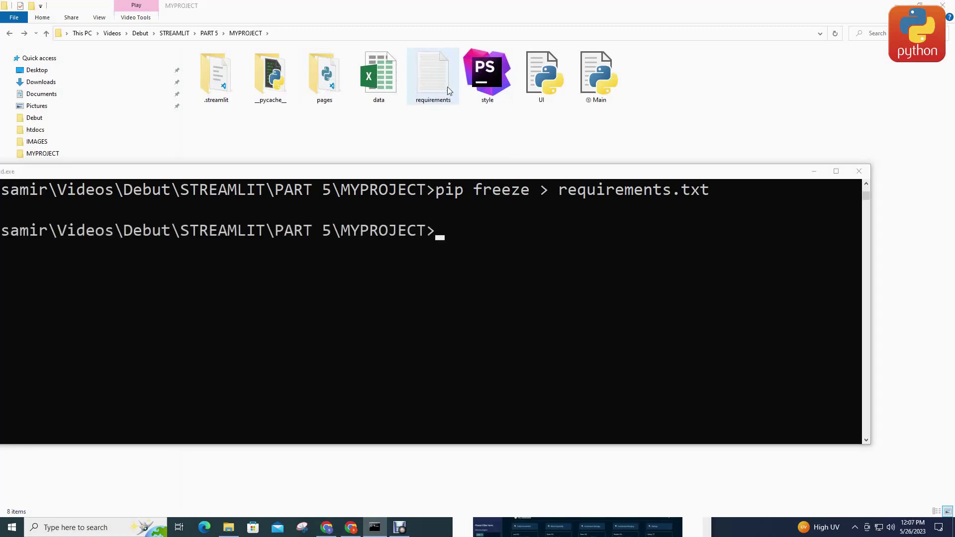
{"action": "double_click", "coordinate": [447, 87]}
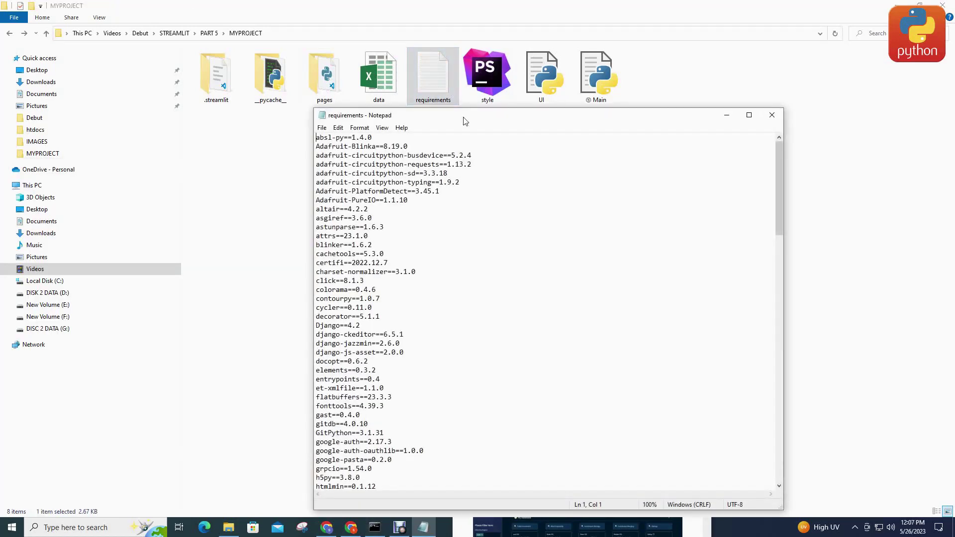
{"action": "double_click", "coordinate": [464, 121]}
{"action": "scroll", "coordinate": [247, 313], "scroll_direction": "up", "scroll_amount": 15}
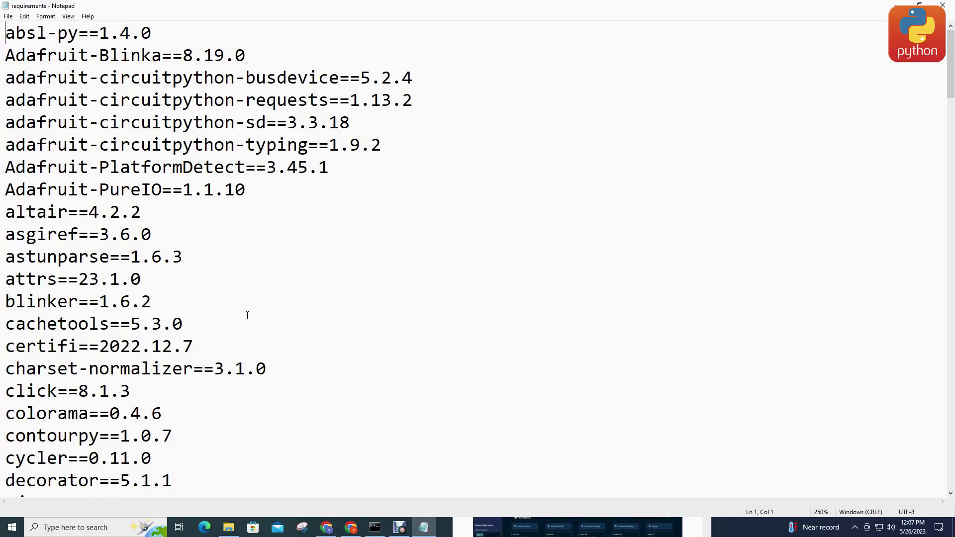
{"action": "scroll", "coordinate": [264, 294], "scroll_direction": "down", "scroll_amount": 2}
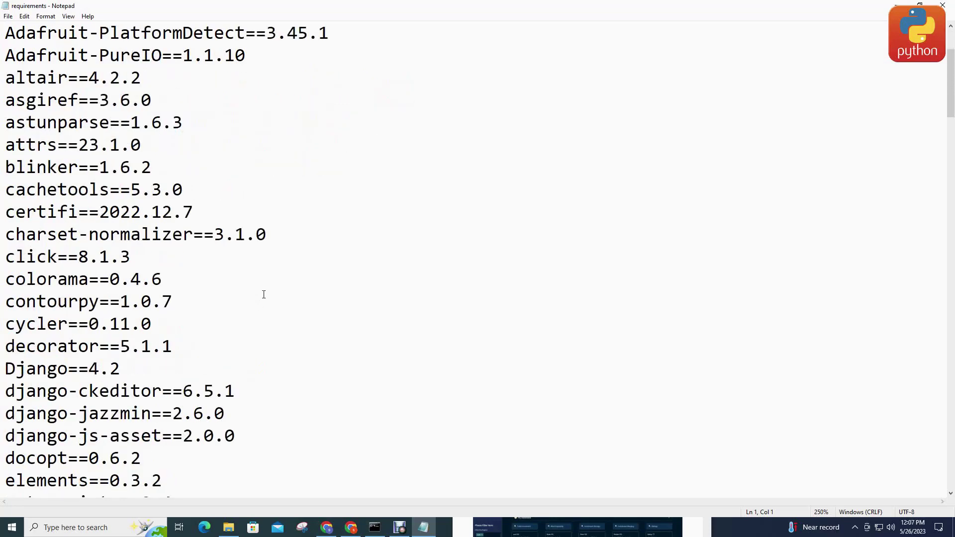
{"action": "scroll", "coordinate": [152, 343], "scroll_direction": "down", "scroll_amount": 1}
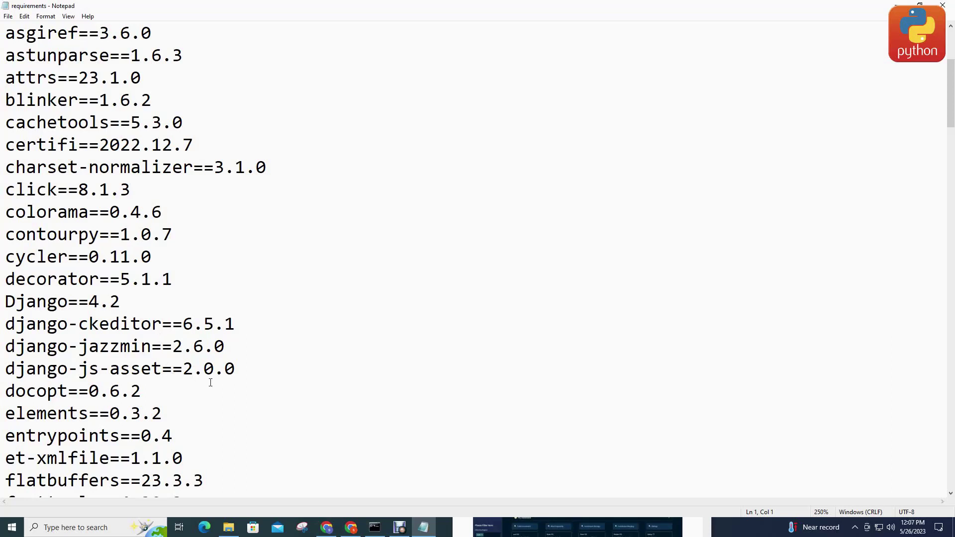
Delete the django package lines, Django==4.2, and all packages above docopt.
{"action": "left_click_drag", "start_coordinate": [244, 370], "coordinate": [4, 321]}
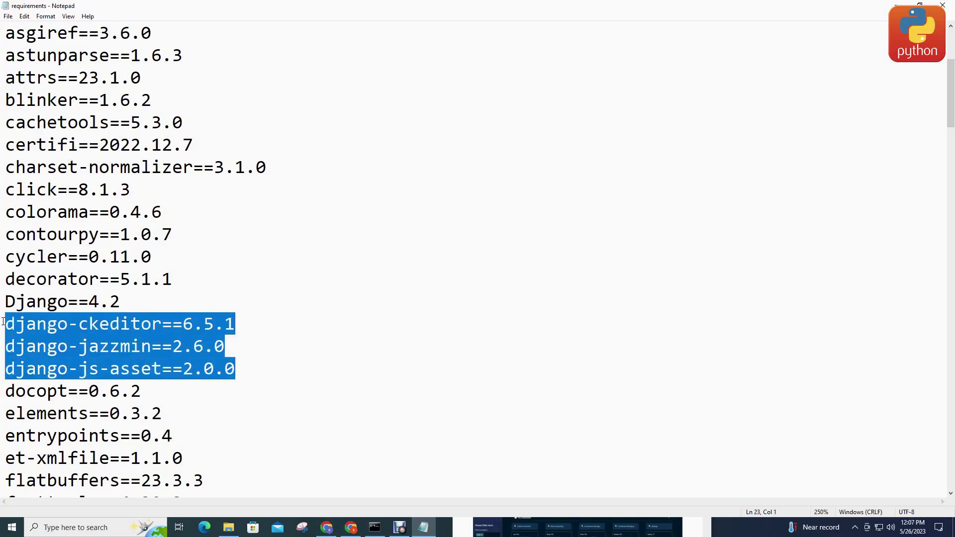
{"action": "key", "text": "BackSpace"}
{"action": "key", "text": "BackSpace"}
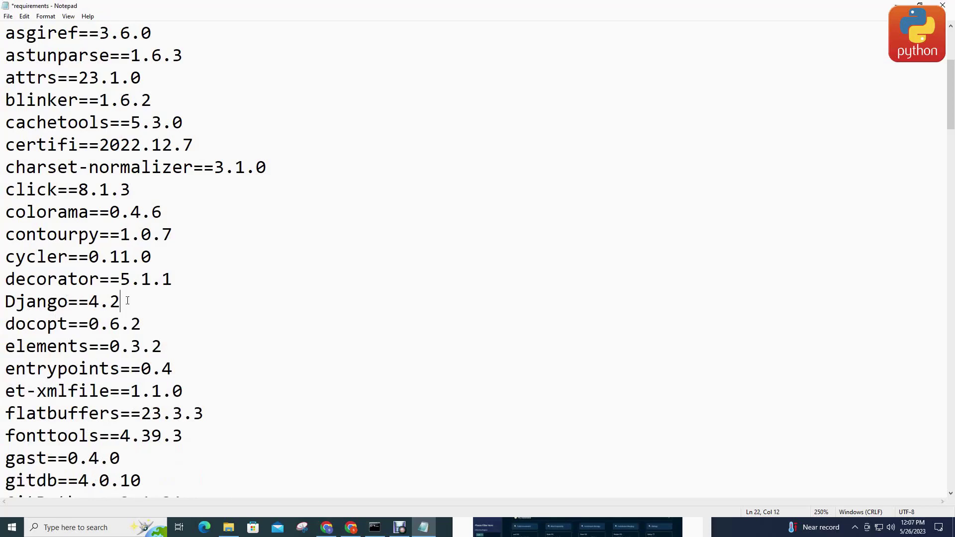
{"action": "left_click_drag", "start_coordinate": [125, 301], "coordinate": [1, 300]}
{"action": "key", "text": "BackSpace"}
{"action": "key", "text": "BackSpace"}
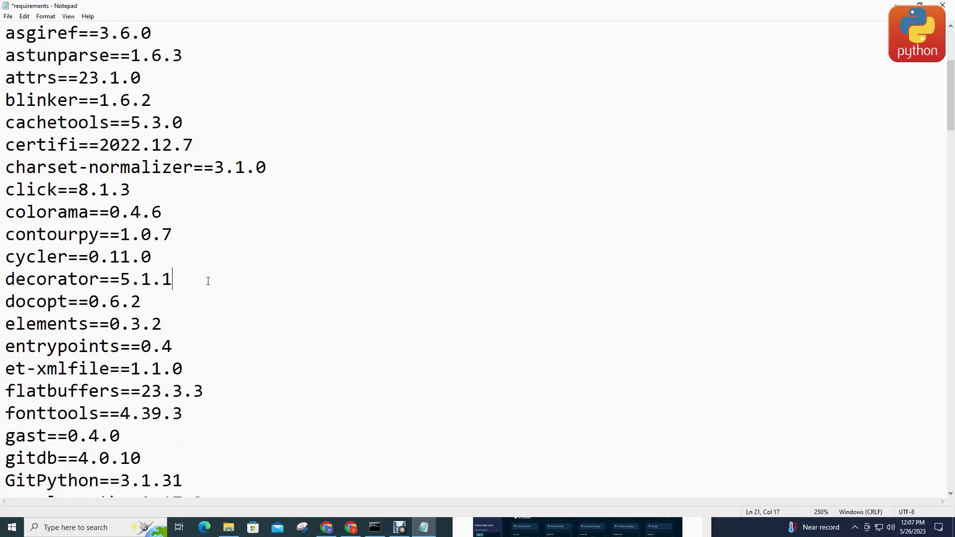
{"action": "scroll", "coordinate": [208, 281], "scroll_direction": "up", "scroll_amount": 3}
{"action": "left_click_drag", "start_coordinate": [205, 475], "coordinate": [3, 33]}
{"action": "key", "text": "BackSpace"}
Delete elements through Jinja2==3.1.2 and the joblib/jsonschema lines, replacing keras with docopt==0.6.2.
{"action": "scroll", "coordinate": [154, 287], "scroll_direction": "down", "scroll_amount": 1}
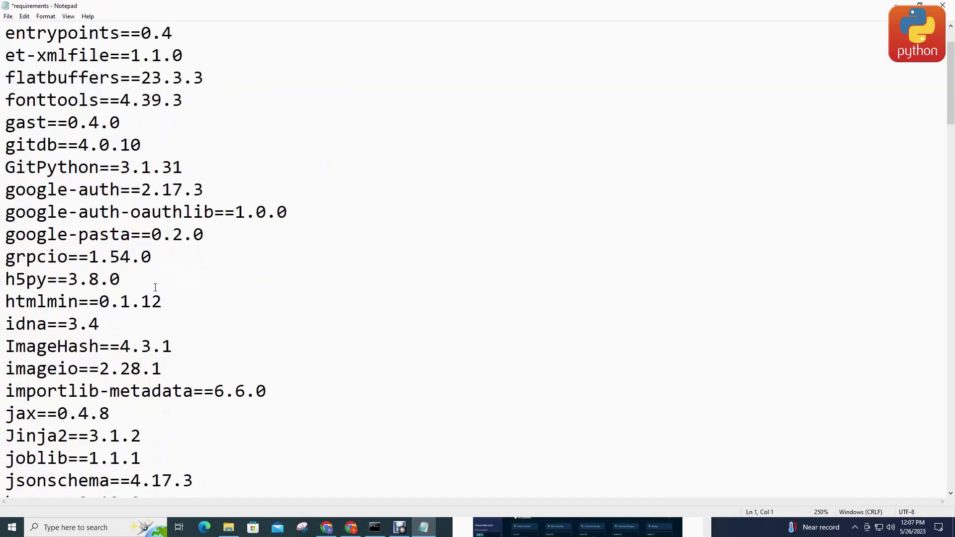
{"action": "left_click_drag", "start_coordinate": [169, 433], "coordinate": [2, 3]}
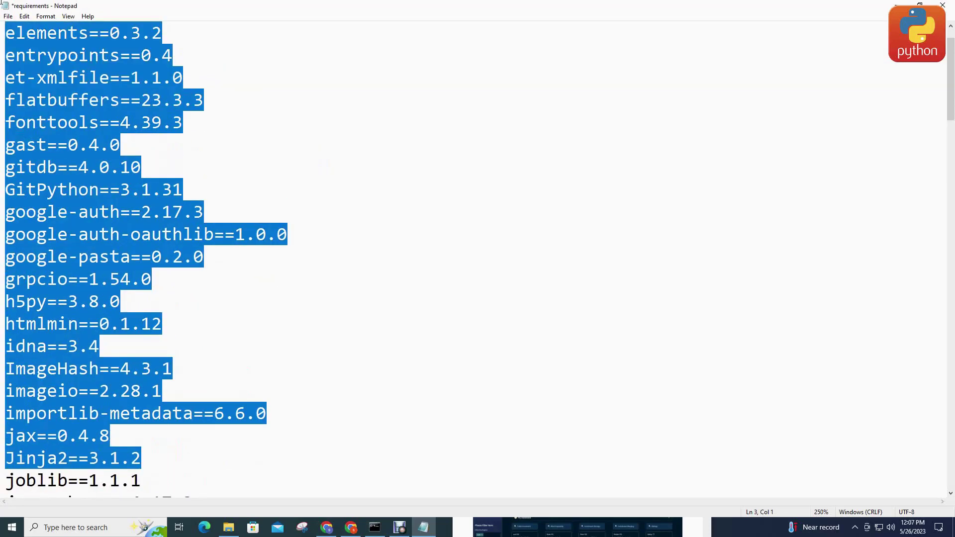
{"action": "key", "text": "BackSpace"}
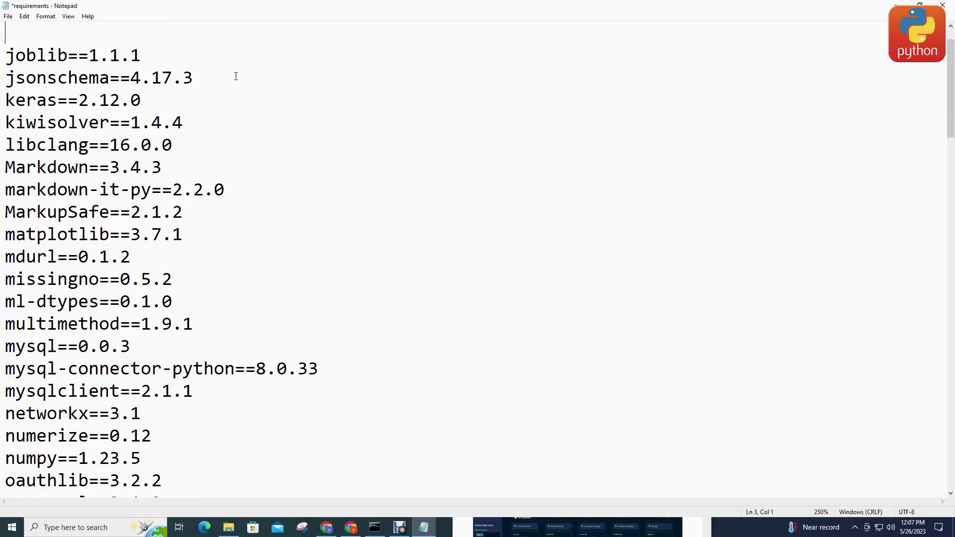
{"action": "left_click_drag", "start_coordinate": [234, 76], "coordinate": [3, 32]}
{"action": "key", "text": "BackSpace"}
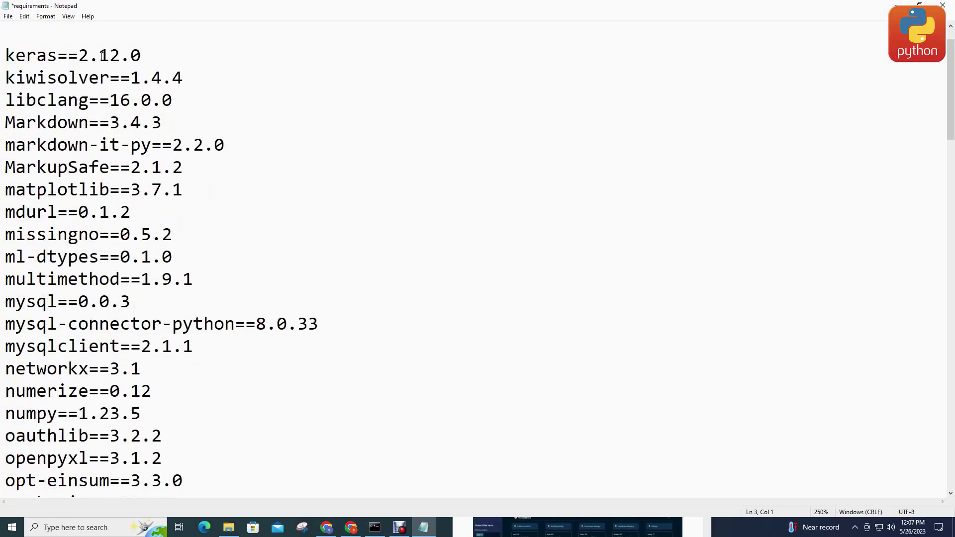
{"action": "left_click_drag", "start_coordinate": [142, 55], "coordinate": [2, 33]}
{"action": "type", "text": "docopt==0.6.2"}
{"action": "scroll", "coordinate": [148, 234], "scroll_direction": "down", "scroll_amount": 4}
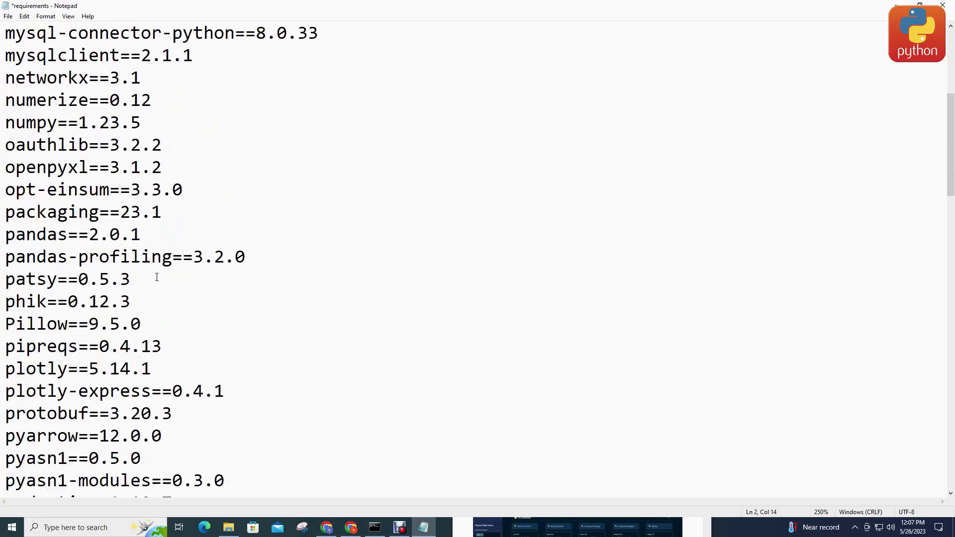
{"action": "scroll", "coordinate": [147, 288], "scroll_direction": "down", "scroll_amount": 12}
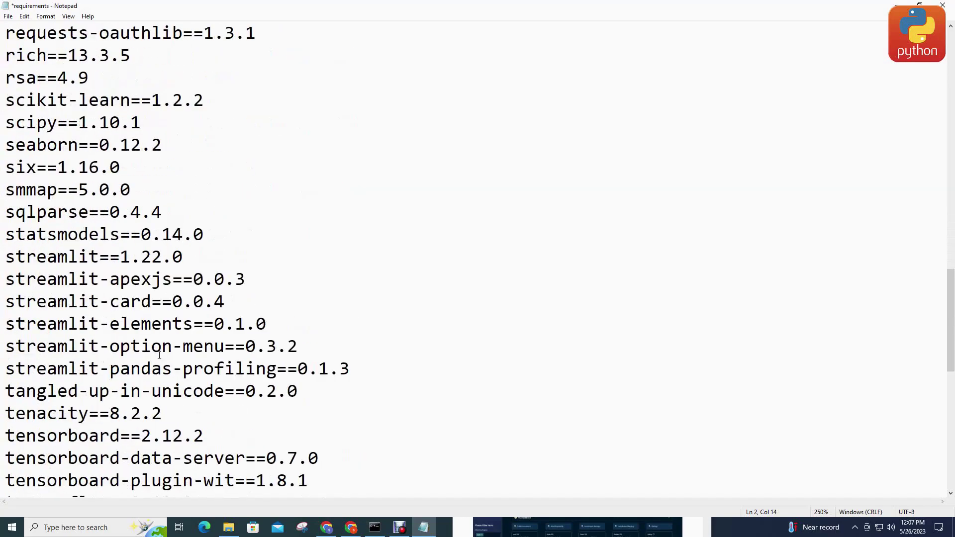
Delete patsy through statsmodels, the packages above pandas, and tangled-up-in-unicode through watchdog==3.0.0.
{"action": "left_click_drag", "start_coordinate": [226, 232], "coordinate": [7, 413]}
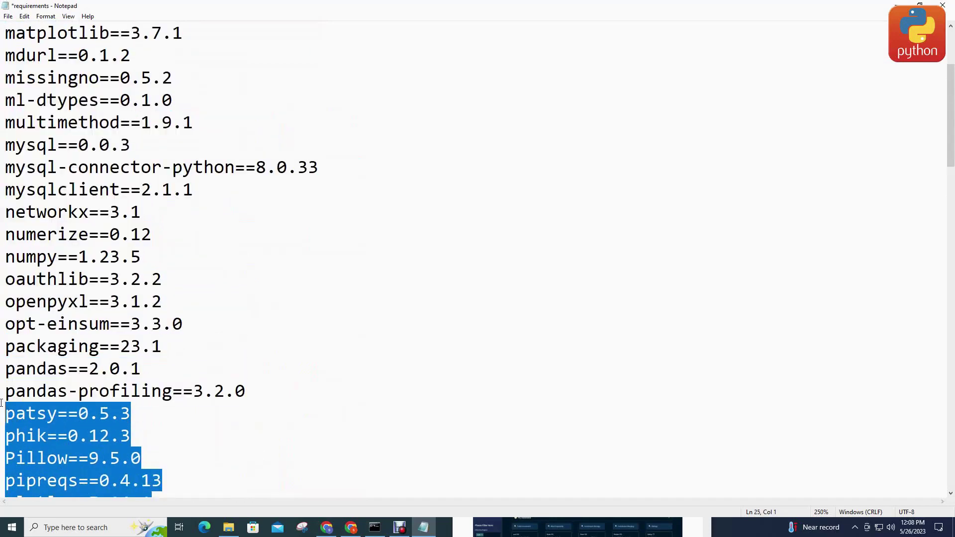
{"action": "key", "text": "Delete"}
{"action": "left_click_drag", "start_coordinate": [162, 357], "coordinate": [2, 3]}
{"action": "key", "text": "Delete"}
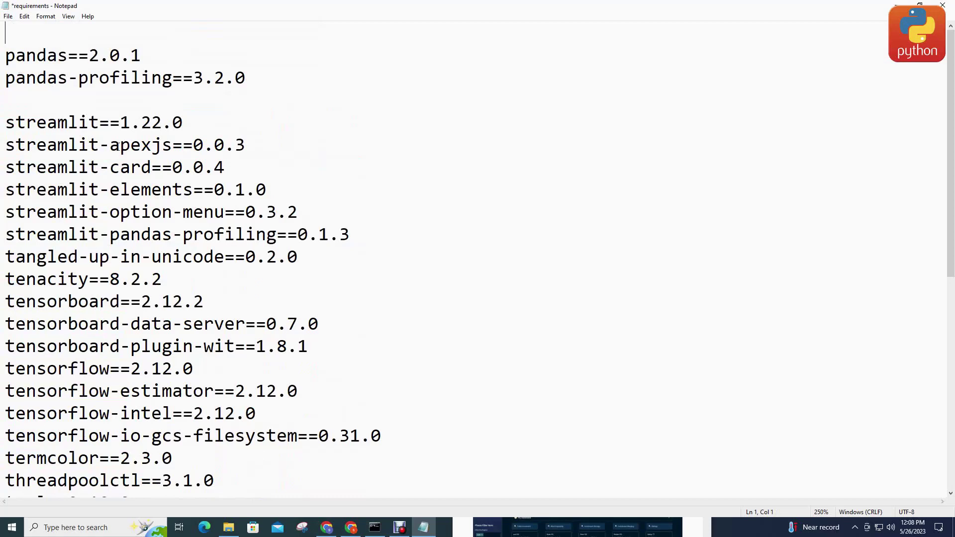
{"action": "left_click_drag", "start_coordinate": [7, 247], "coordinate": [442, 463]}
{"action": "key", "text": "Delete"}
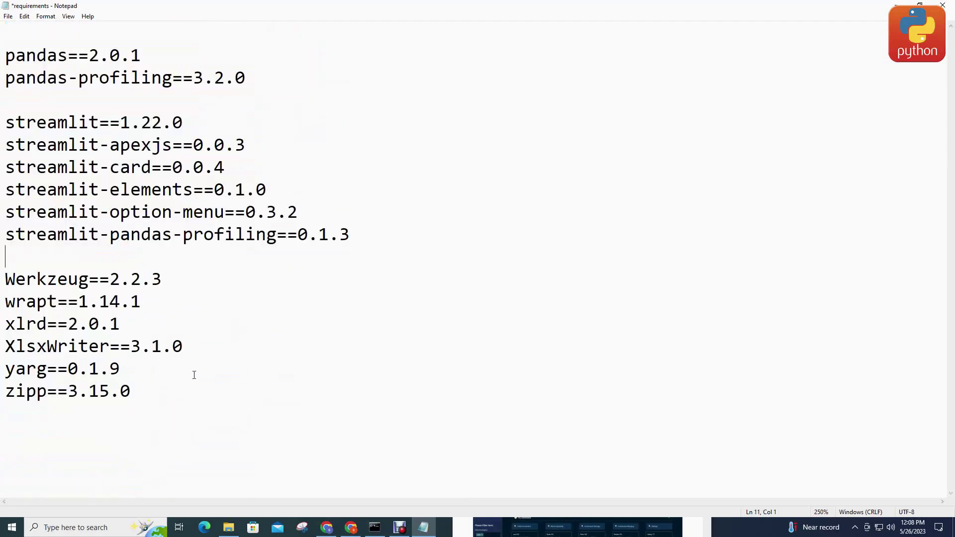
Replace the whole file with the trimmed 23-package requirements list.
{"action": "key", "text": "ctrl+a"}
{"action": "type", "text": "Markdown==3.4.3 markdown-it-py==2.2.0 MarkupSafe==2.1.2 matplotlib==3.7.1 numerize==0.12 numpy==1.23.5 oauthlib==3.2.2 openpyxl==3.1.2 opt-einsum==3.3.0 packaging==23.1 pandas==2.0.1 pandas-profiling==3.2.0 streamlit==1.22.0 streamlit-apexjs==0.0.3 streamlit-card==0.0.4 streamlit-elements==0.1.0 streamlit-option-menu==0.3.2 streamlit-pandas-profiling==0.1.3 plotly==5.14.1 plotly-express==0.4.1 scikit-learn==1.2.2 seaborn==0.12.2 pandas-profiling==3.2.0"}
{"action": "scroll", "coordinate": [93, 144], "scroll_direction": "up", "scroll_amount": 1}
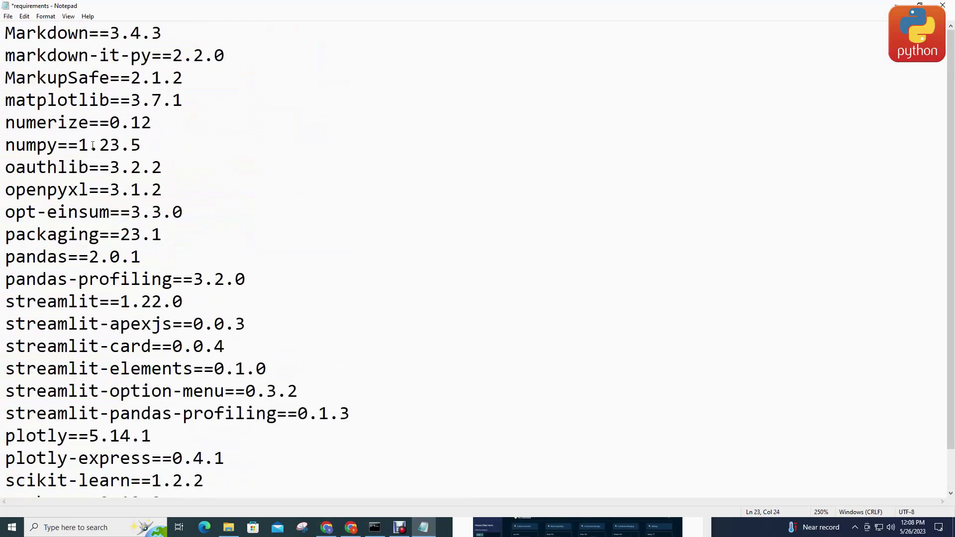
{"action": "scroll", "coordinate": [115, 292], "scroll_direction": "down", "scroll_amount": 1}
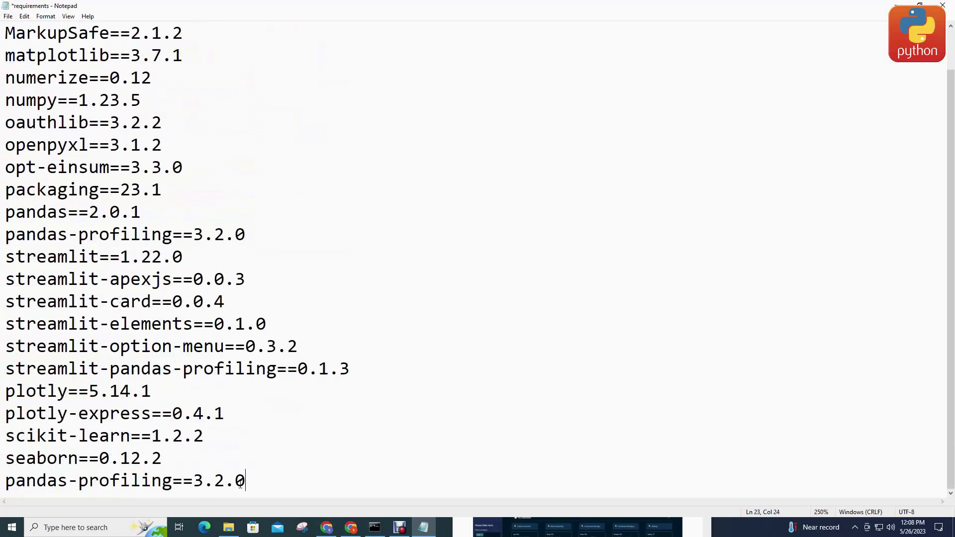
{"action": "left_click_drag", "start_coordinate": [240, 484], "coordinate": [5, 22]}
{"action": "left_click", "coordinate": [240, 256]}
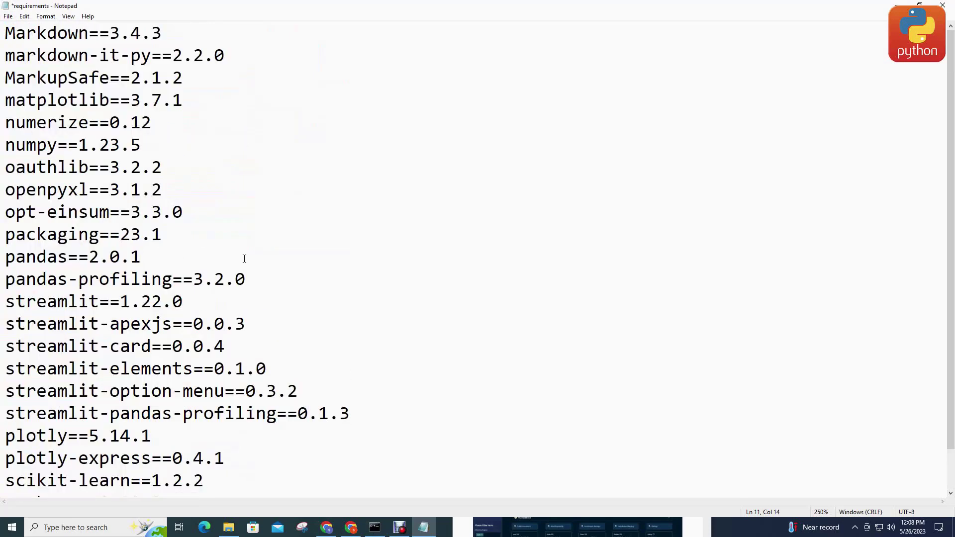
Save requirements.txt and switch to the GitHub window in Chrome.
{"action": "key", "text": "ctrl+s"}
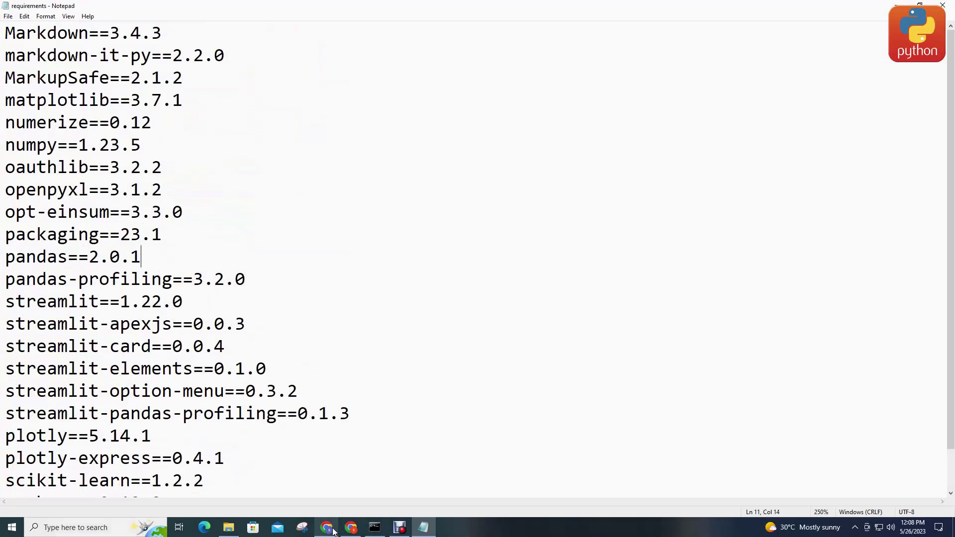
{"action": "mouse_move", "coordinate": [333, 532]}
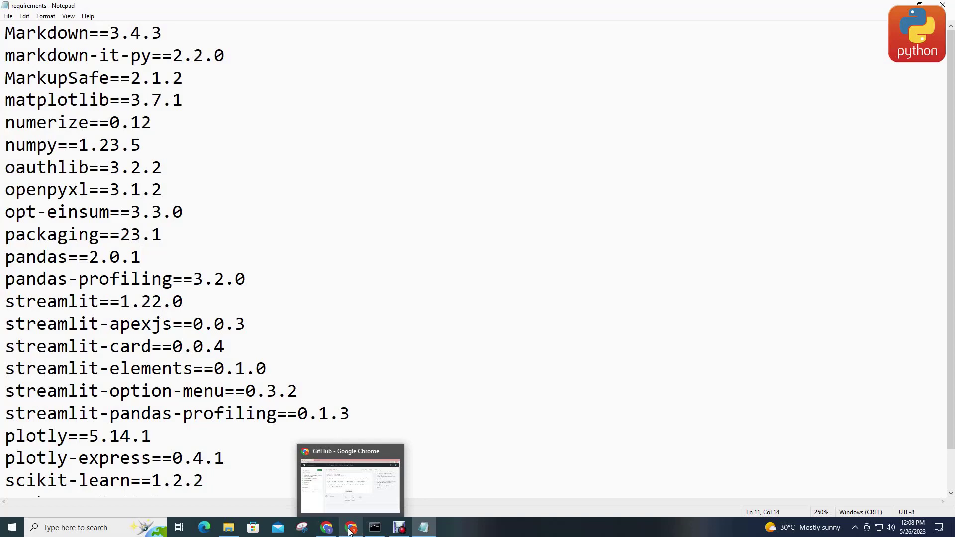
{"action": "left_click", "coordinate": [350, 532]}
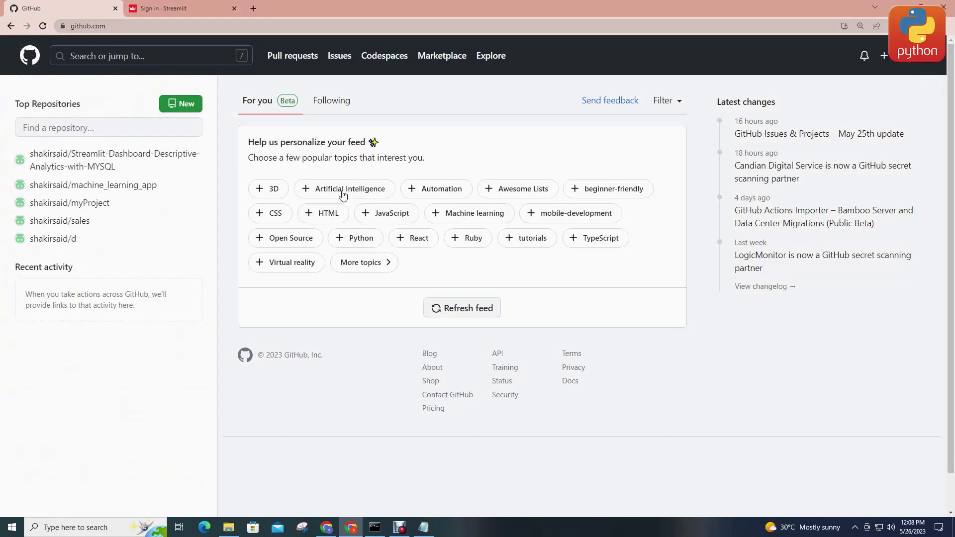
Create a public repository named myProject2023 with Add a README file ticked.
{"action": "left_click", "coordinate": [184, 115]}
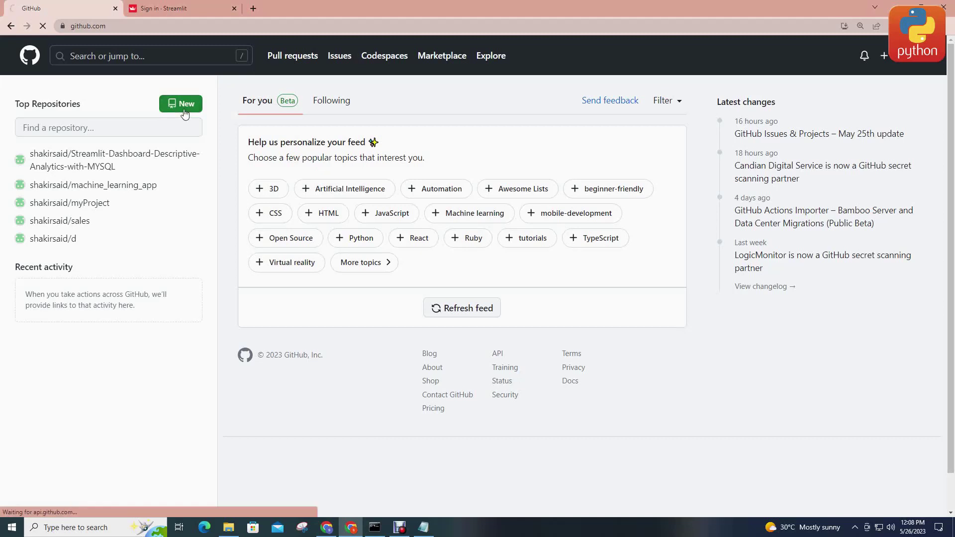
{"action": "left_click", "coordinate": [185, 114]}
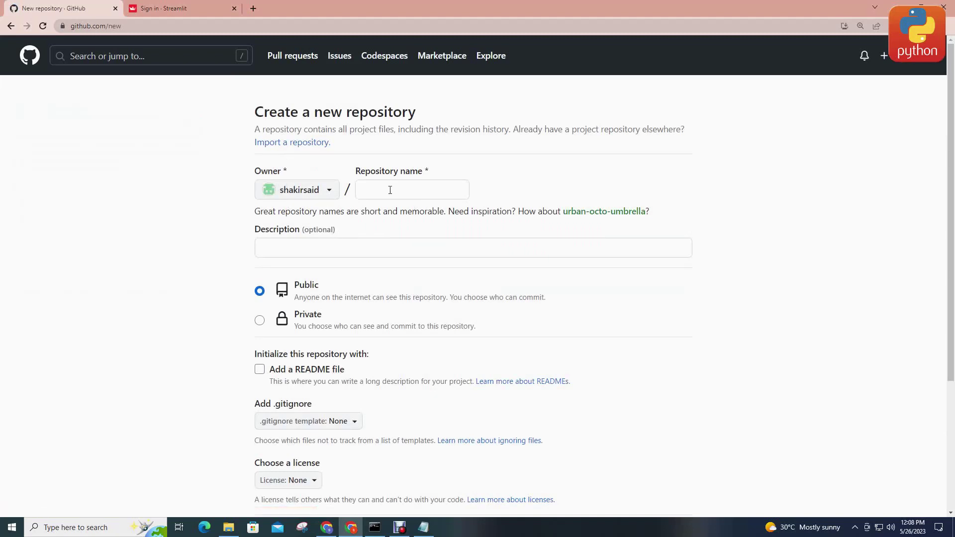
{"action": "left_click", "coordinate": [390, 190]}
{"action": "type", "text": "myProje"}
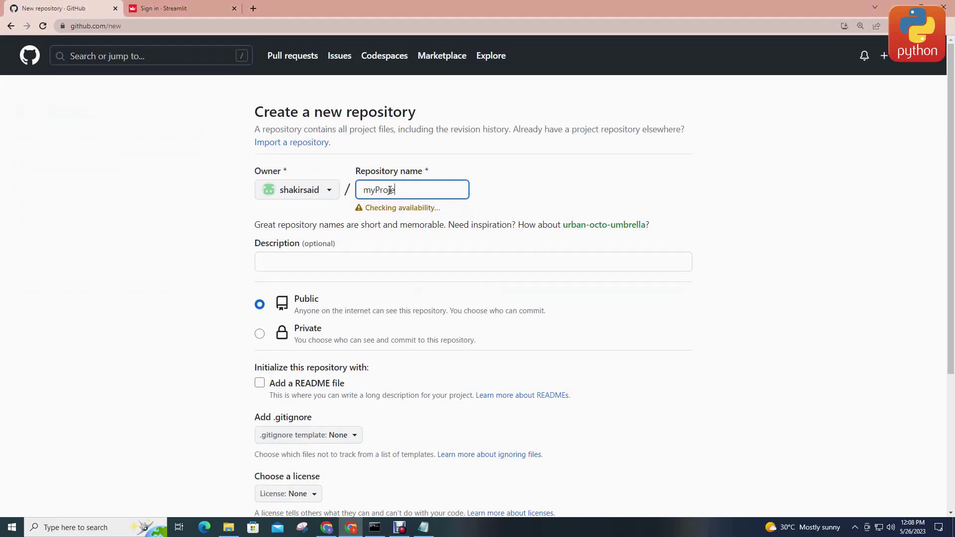
{"action": "type", "text": "ct2023"}
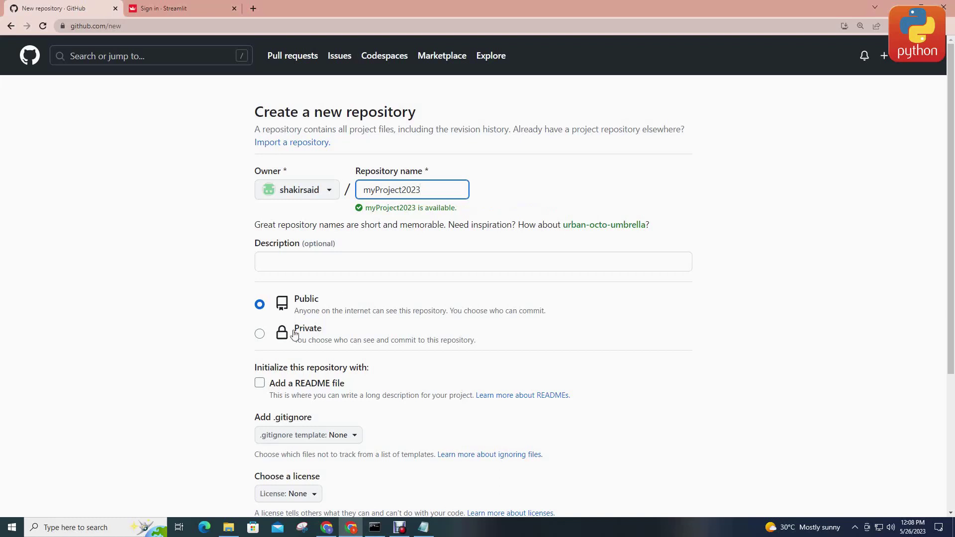
{"action": "scroll", "coordinate": [302, 311], "scroll_direction": "down", "scroll_amount": 1}
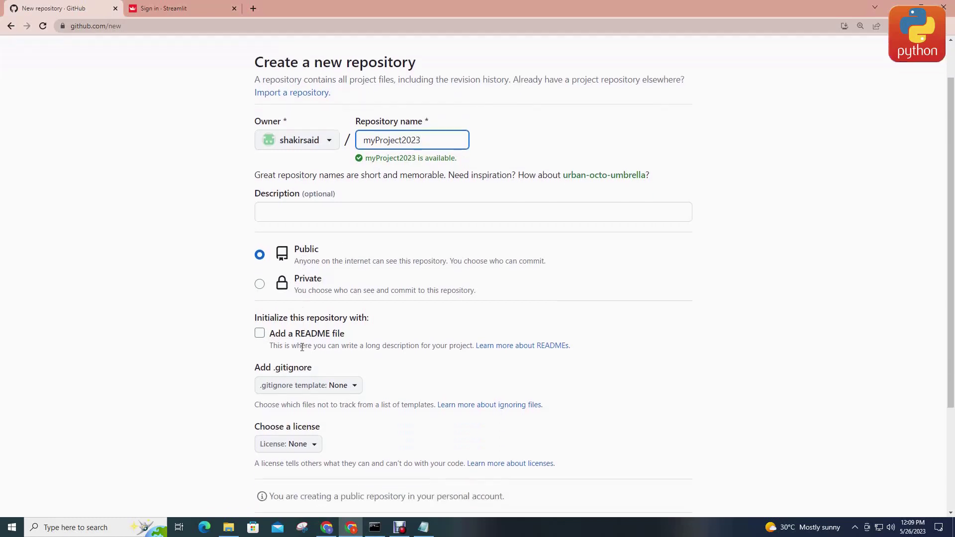
{"action": "left_click", "coordinate": [260, 335]}
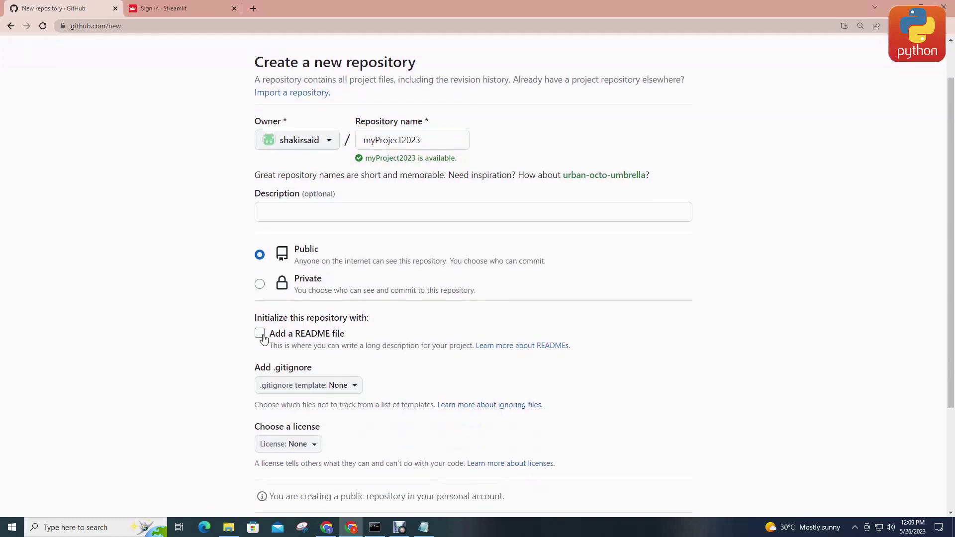
{"action": "scroll", "coordinate": [605, 426], "scroll_direction": "down", "scroll_amount": 3}
{"action": "left_click", "coordinate": [651, 408]}
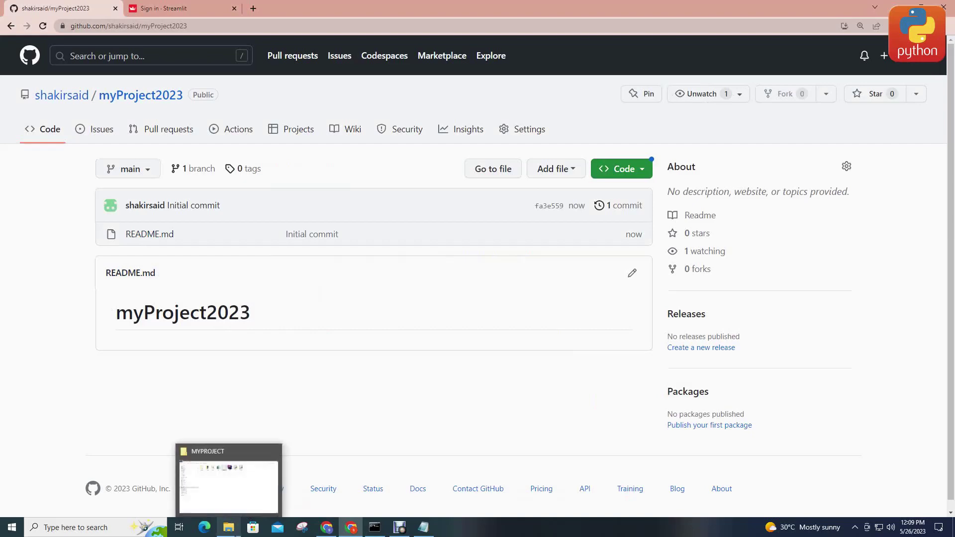
Drag the eight MYPROJECT files onto myProject2023's upload page and commit them to main.
{"action": "left_click", "coordinate": [235, 533]}
{"action": "left_click_drag", "start_coordinate": [466, 5], "coordinate": [594, 102]}
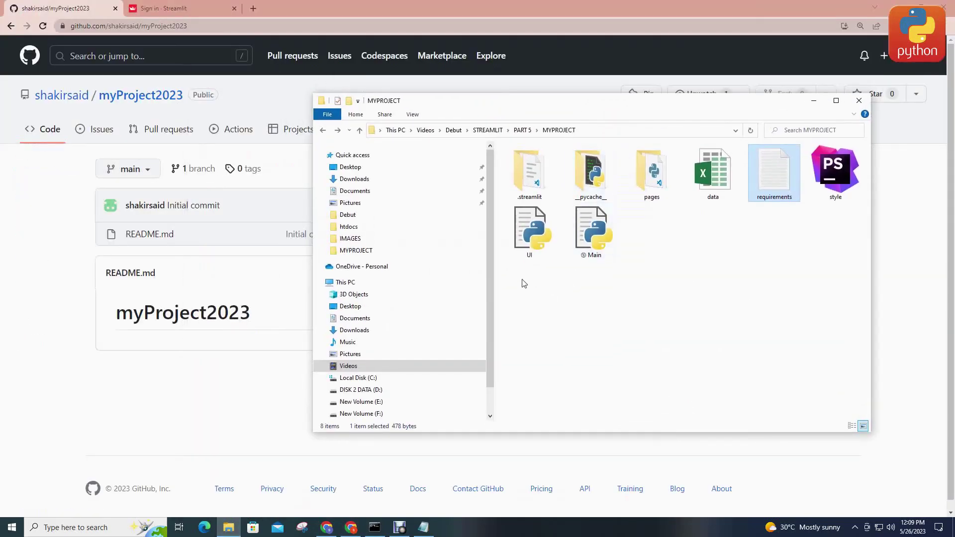
{"action": "left_click_drag", "start_coordinate": [507, 279], "coordinate": [853, 139]}
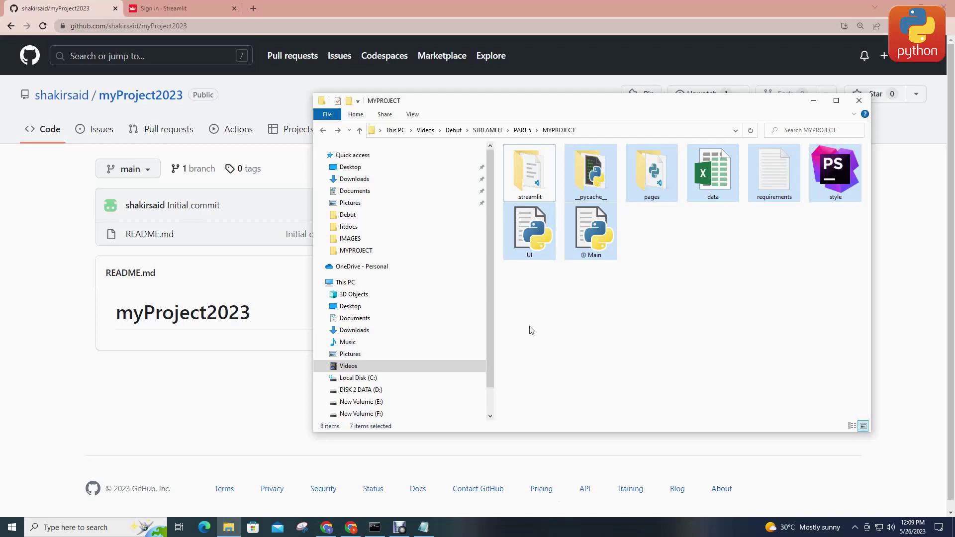
{"action": "left_click_drag", "start_coordinate": [538, 243], "coordinate": [216, 299]}
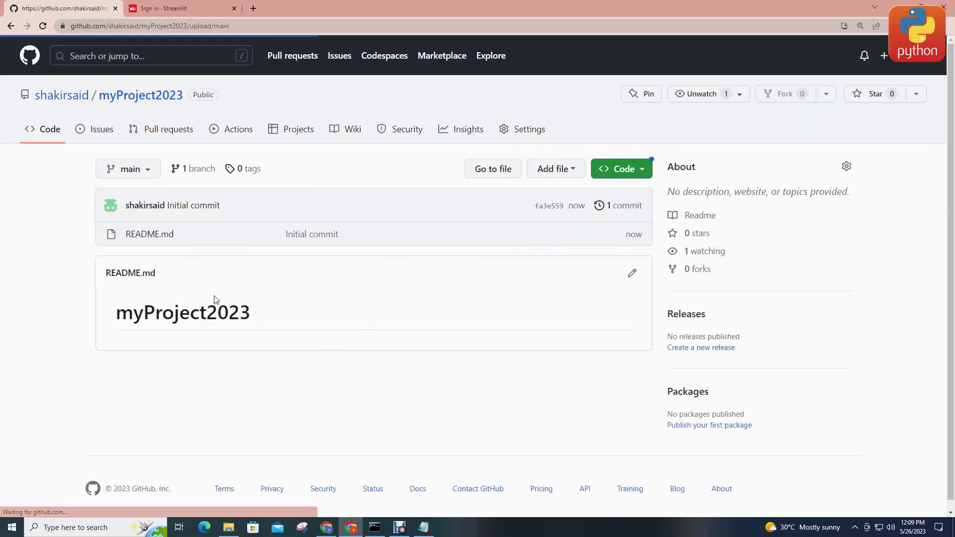
{"action": "scroll", "coordinate": [230, 317], "scroll_direction": "down", "scroll_amount": 3}
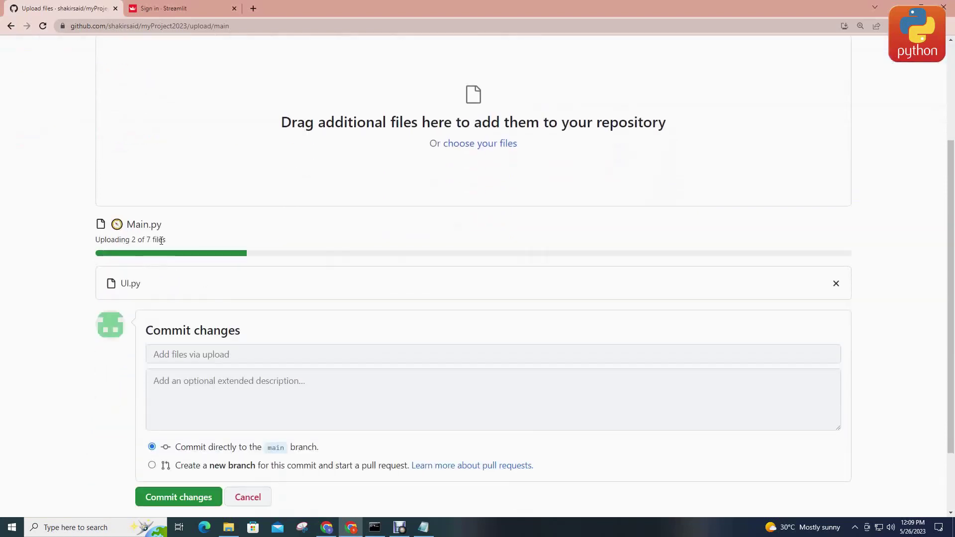
{"action": "left_click_drag", "start_coordinate": [168, 241], "coordinate": [98, 243]}
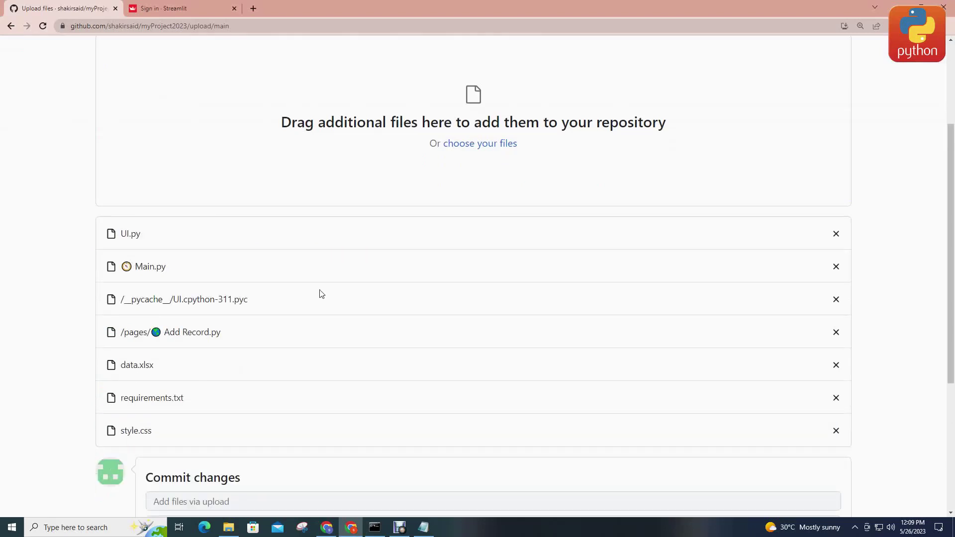
{"action": "scroll", "coordinate": [197, 294], "scroll_direction": "down", "scroll_amount": 2}
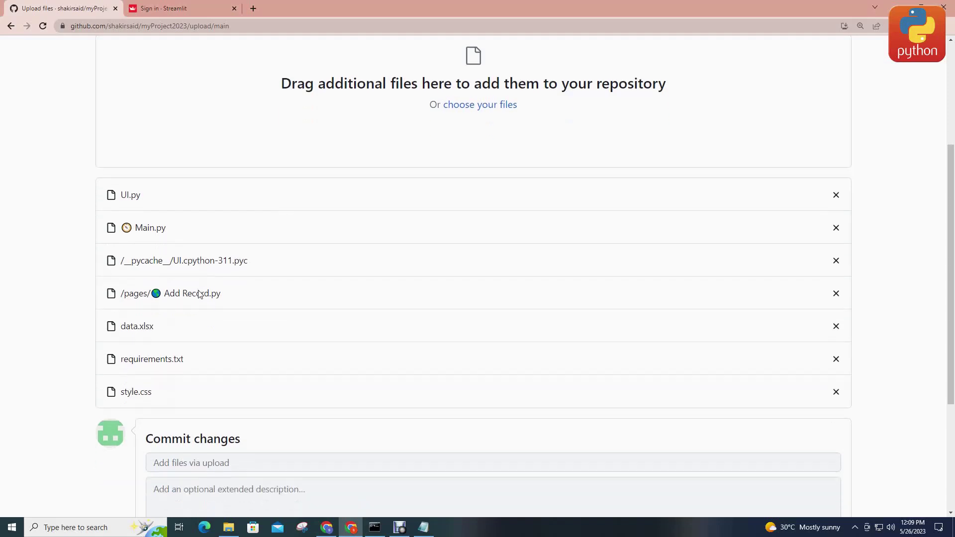
{"action": "scroll", "coordinate": [197, 293], "scroll_direction": "down", "scroll_amount": 3}
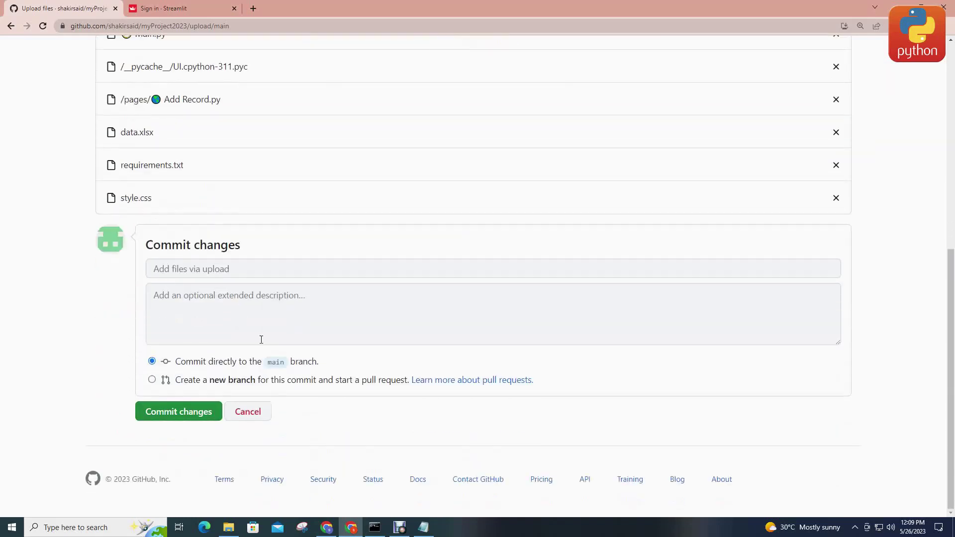
{"action": "left_click", "coordinate": [170, 412]}
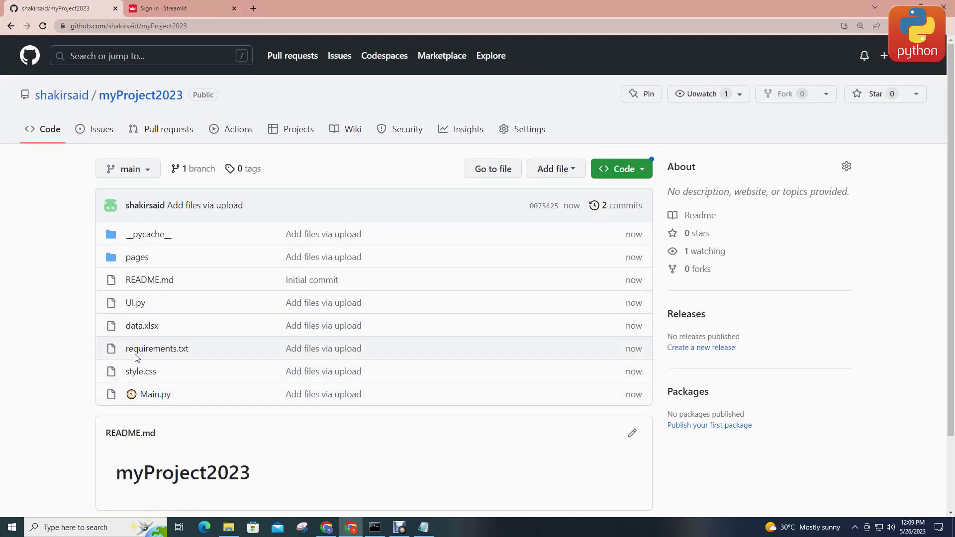
Strip the emoji and space from Main.py's filename in the editor and commit the rename.
{"action": "left_click", "coordinate": [164, 397]}
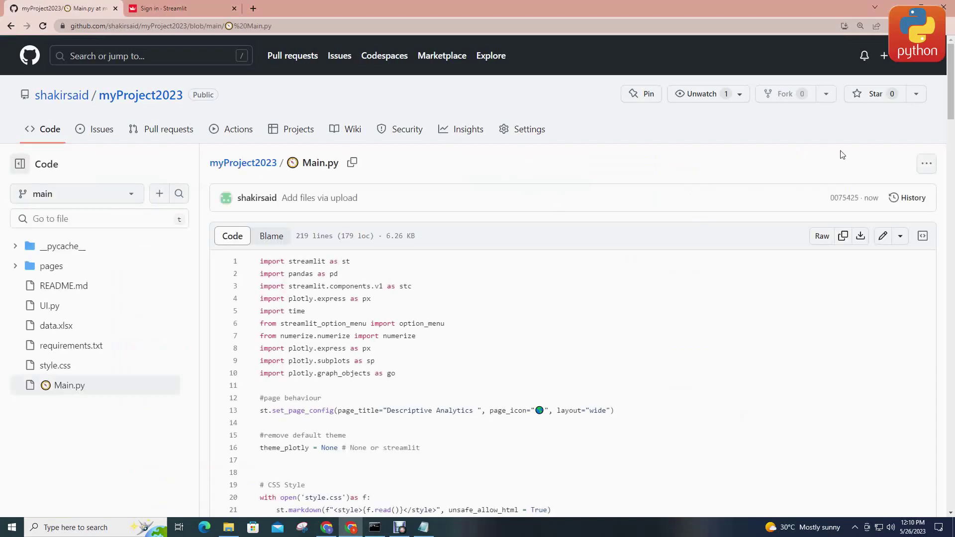
{"action": "left_click", "coordinate": [882, 237]}
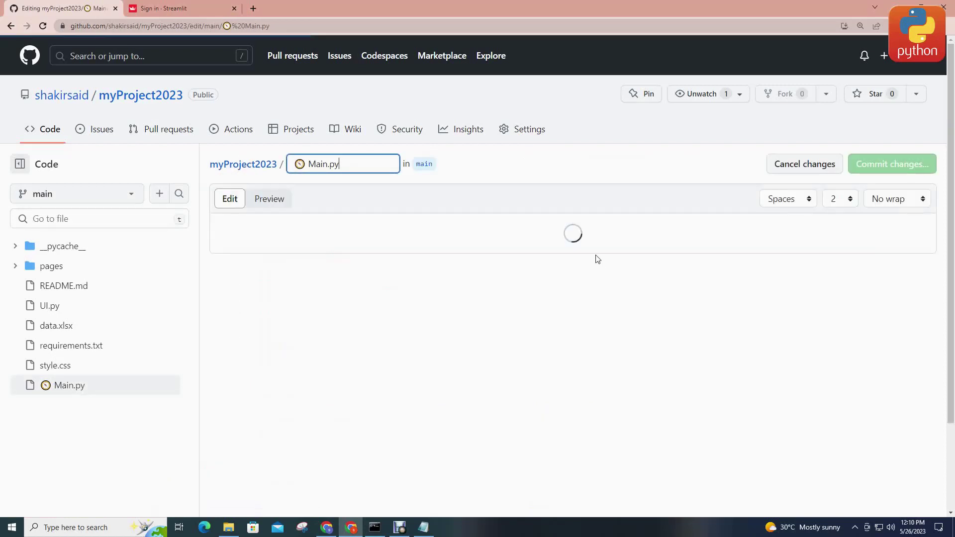
{"action": "left_click", "coordinate": [308, 164]}
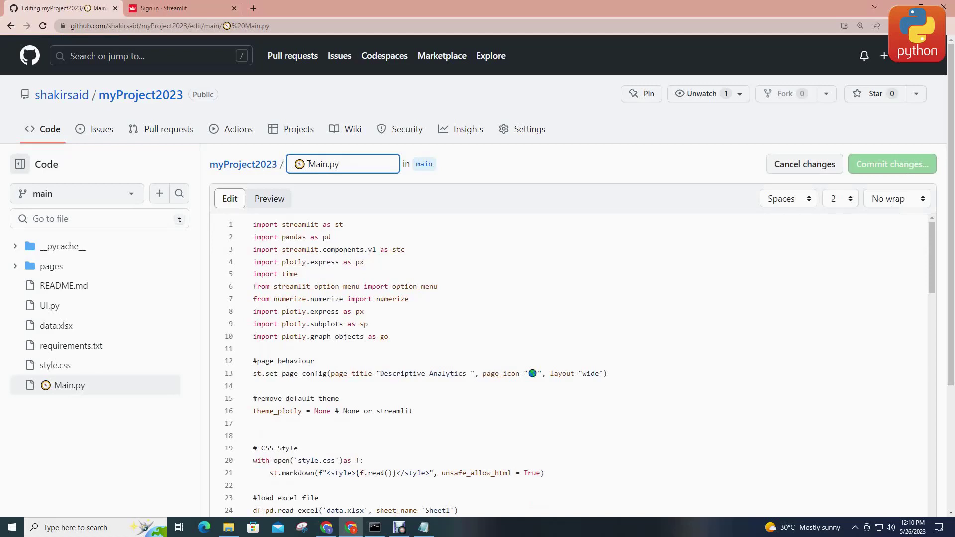
{"action": "key", "text": "BackSpace"}
{"action": "key", "text": "BackSpace"}
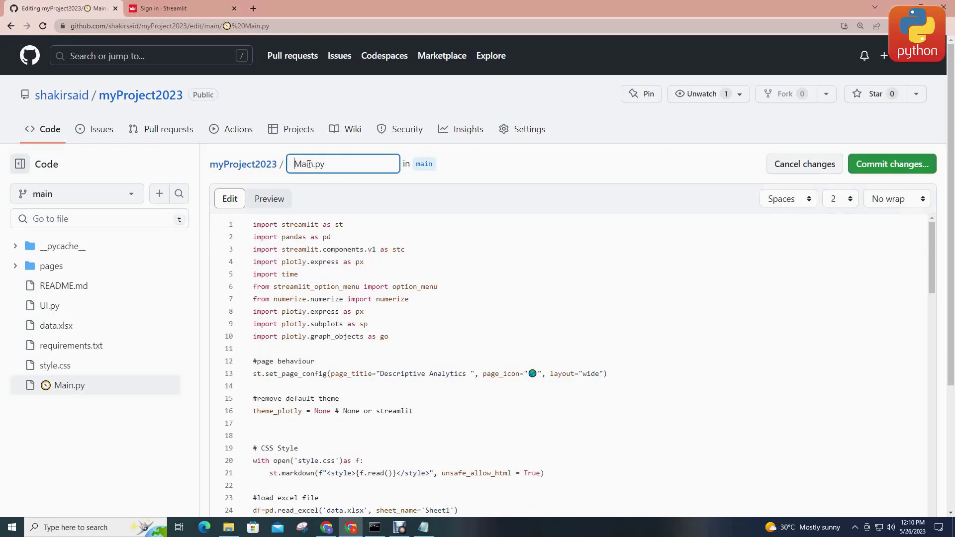
{"action": "left_click", "coordinate": [859, 165]}
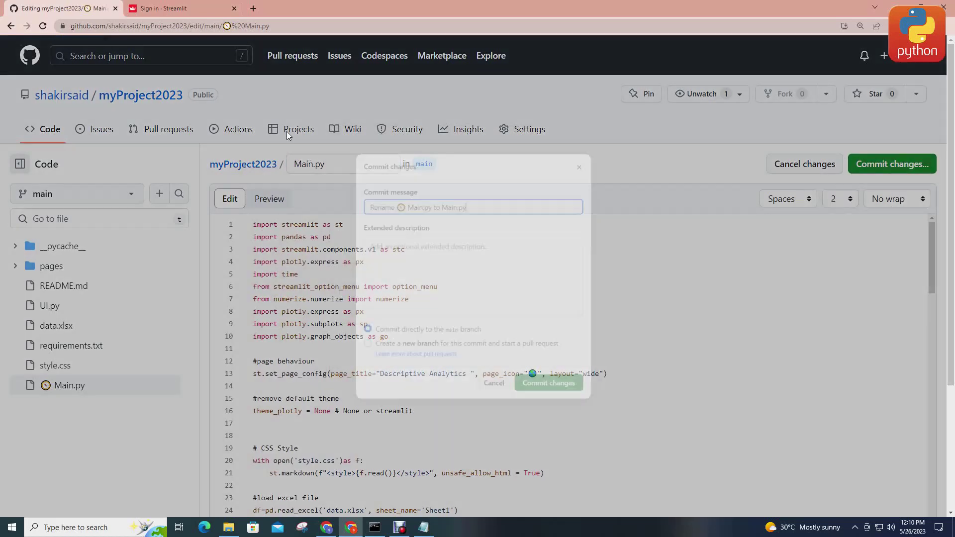
{"action": "left_click", "coordinate": [569, 415]}
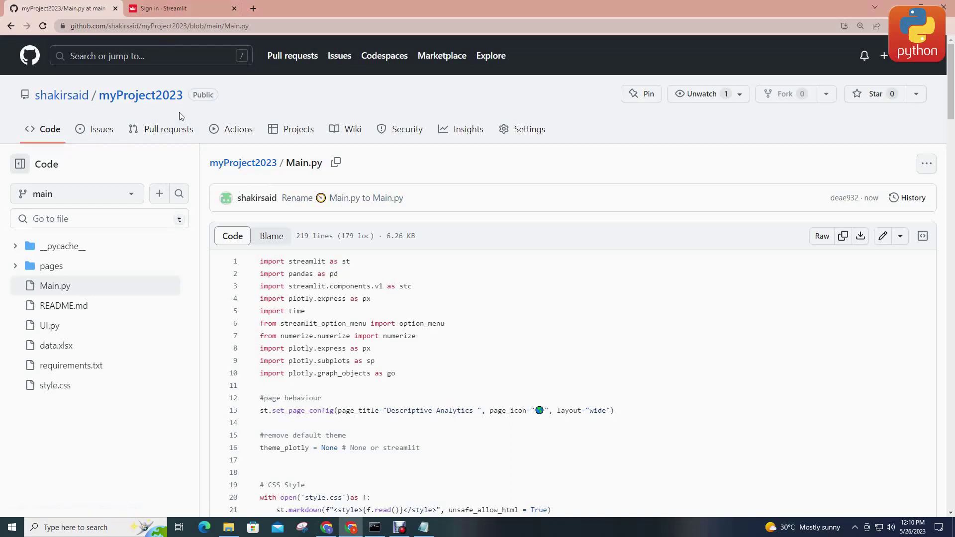
Copy the share.streamlit.io address from the Streamlit sign-in tab.
{"action": "left_click", "coordinate": [153, 4]}
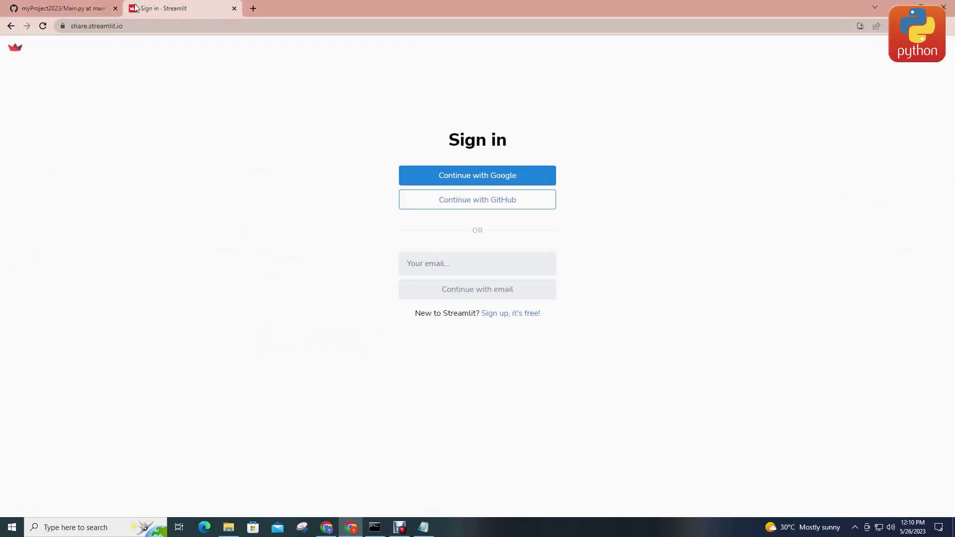
{"action": "left_click", "coordinate": [138, 27]}
{"action": "left_click_drag", "start_coordinate": [138, 27], "coordinate": [70, 26]}
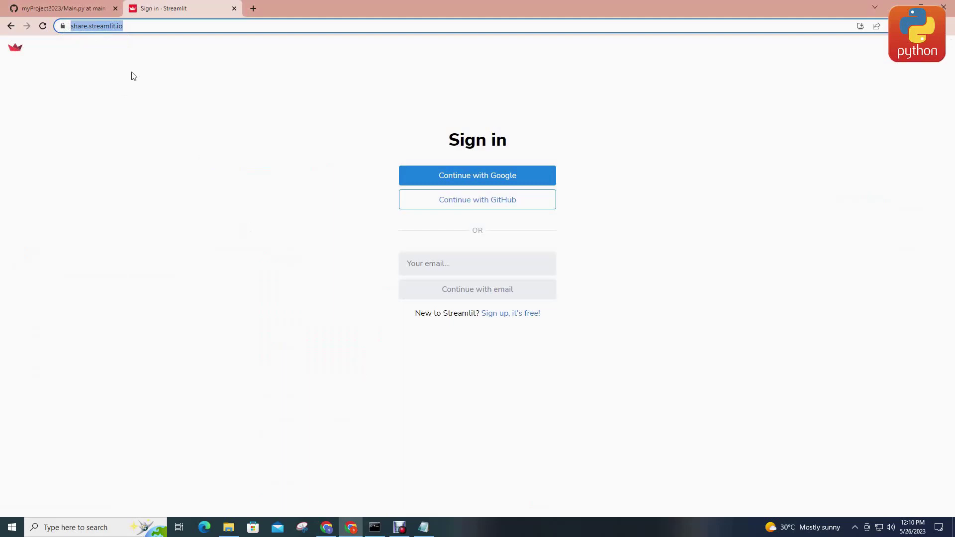
{"action": "right_click", "coordinate": [107, 30]}
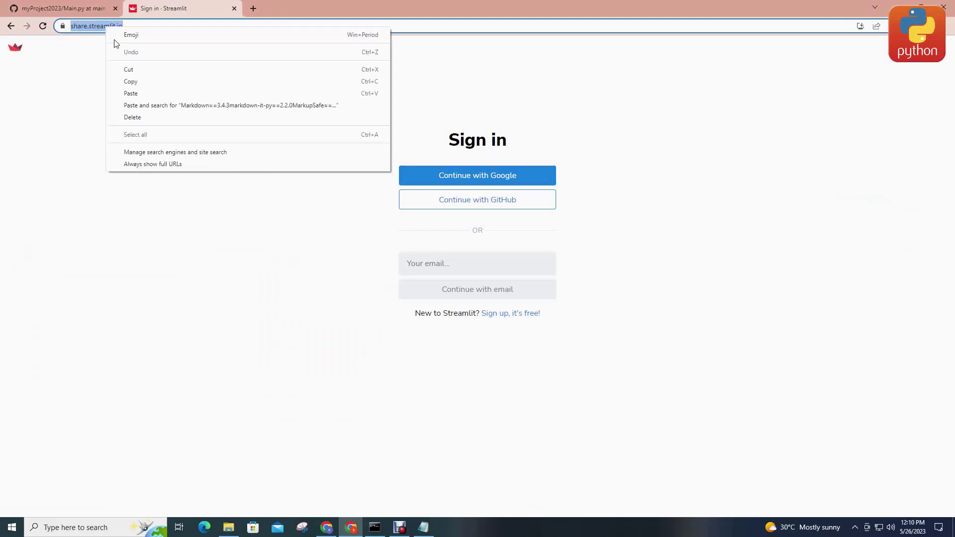
{"action": "left_click", "coordinate": [146, 81]}
Paste the address into a new Notepad window, then choose Continue with GitHub on Streamlit.
{"action": "left_click", "coordinate": [125, 525]}
{"action": "type", "text": "n"}
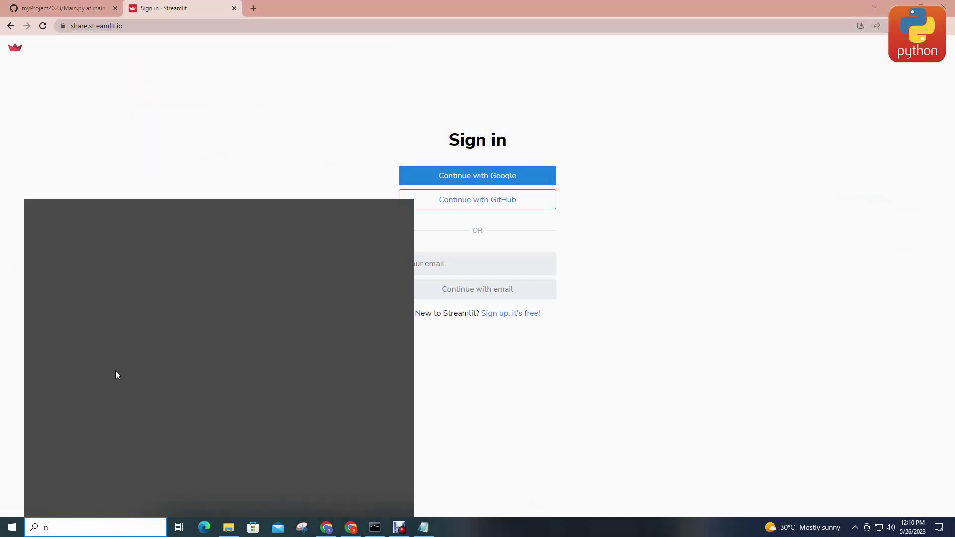
{"action": "left_click", "coordinate": [115, 268]}
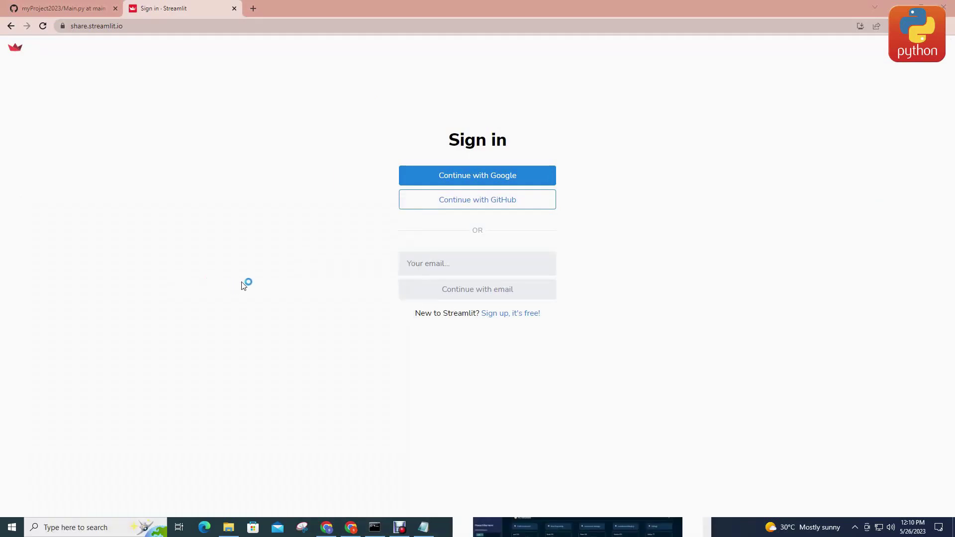
{"action": "key", "text": "ctrl+v"}
{"action": "scroll", "coordinate": [480, 380], "scroll_direction": "up", "scroll_amount": 20}
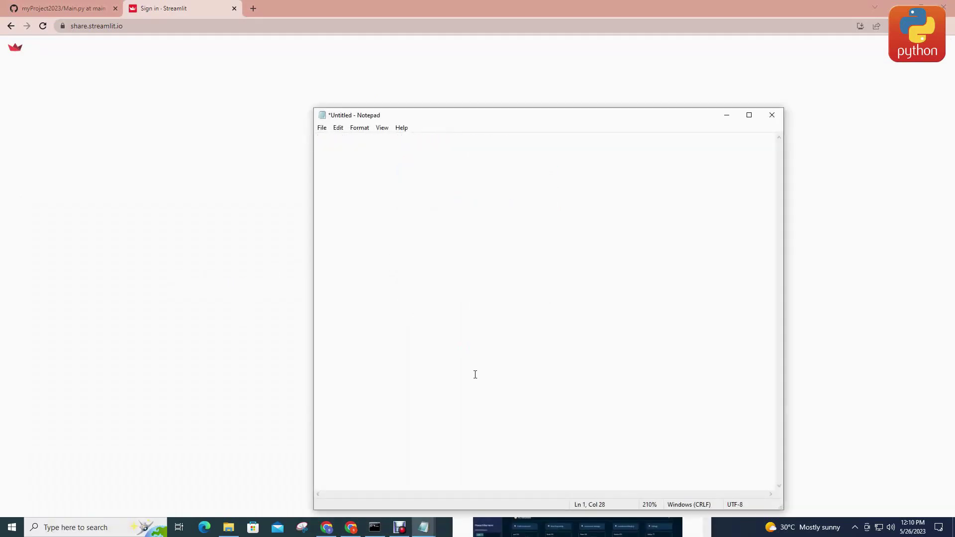
{"action": "left_click", "coordinate": [749, 115]}
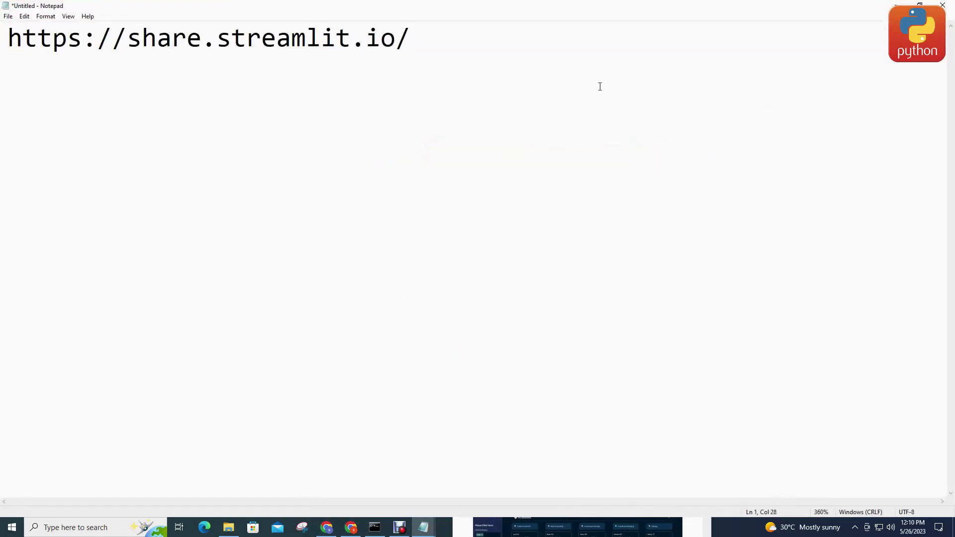
{"action": "left_click", "coordinate": [2, 43], "text": "shift"}
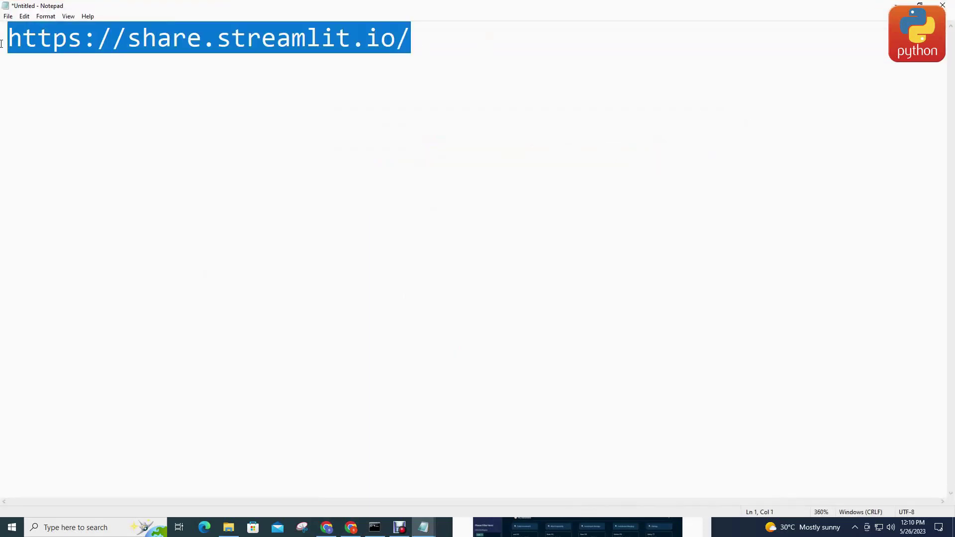
{"action": "left_click", "coordinate": [897, 5]}
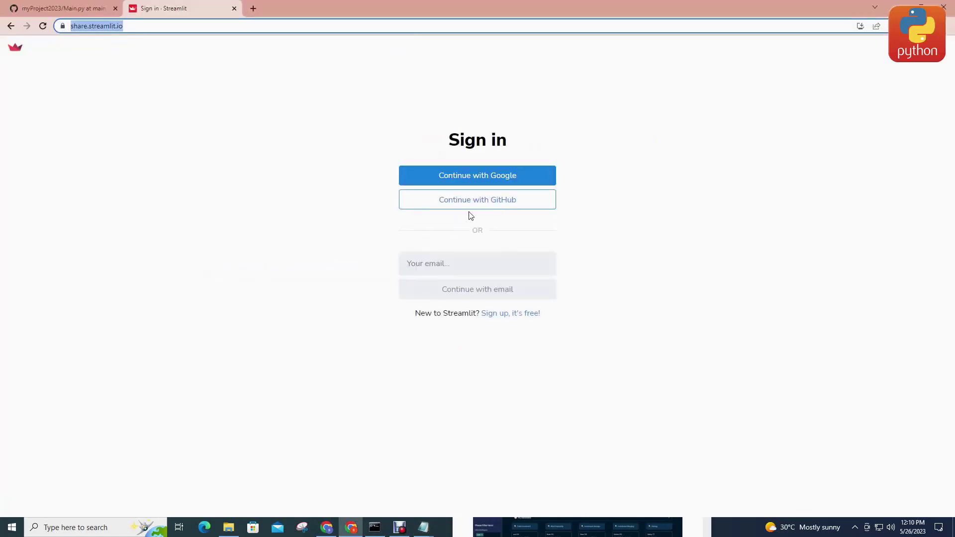
{"action": "left_click", "coordinate": [490, 205]}
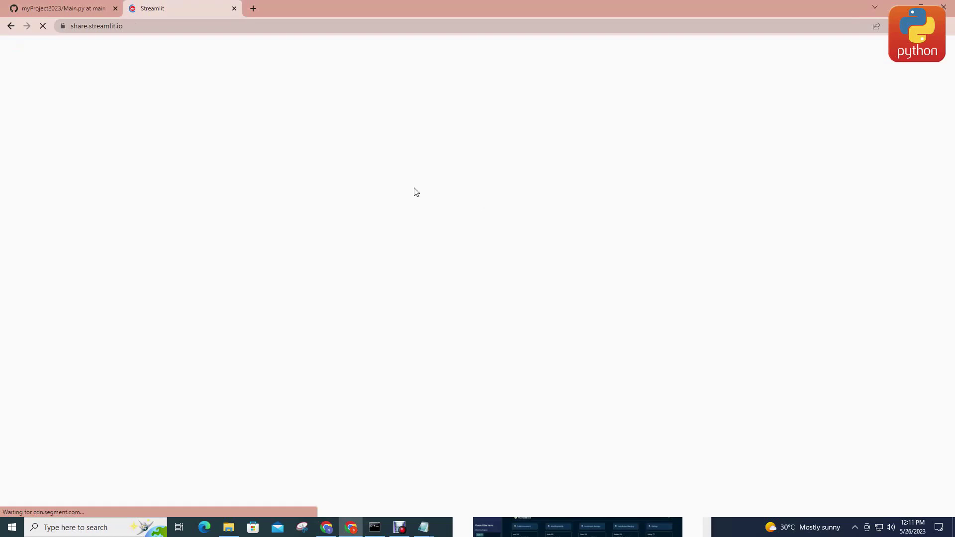
Open Streamlit's New app > Deploy an app form and expand the Repository dropdown.
{"action": "left_click", "coordinate": [3, 10]}
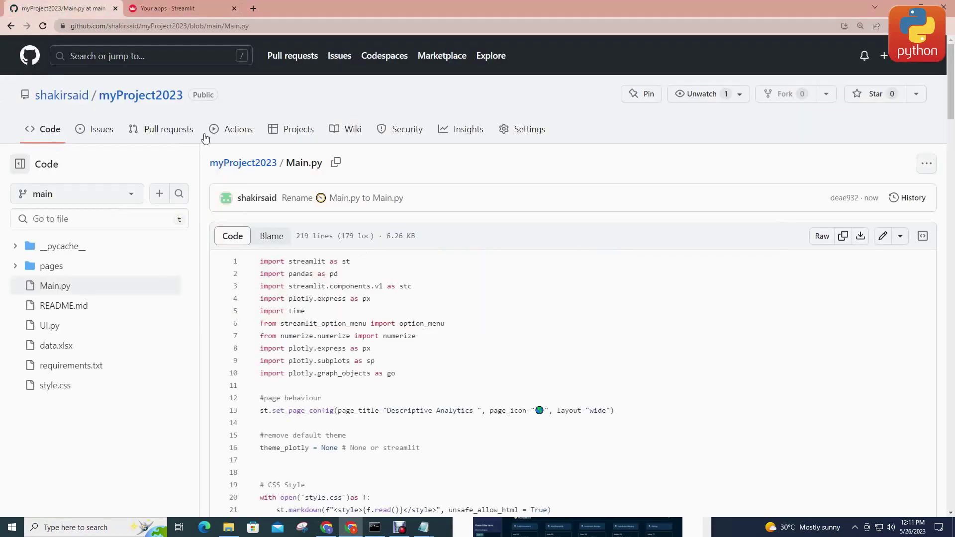
{"action": "left_click", "coordinate": [163, 8]}
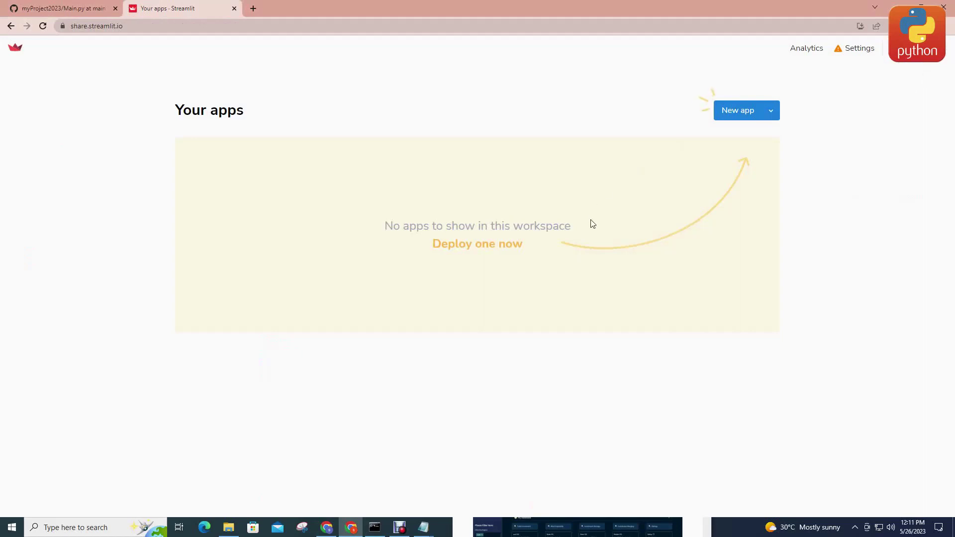
{"action": "left_click", "coordinate": [778, 110]}
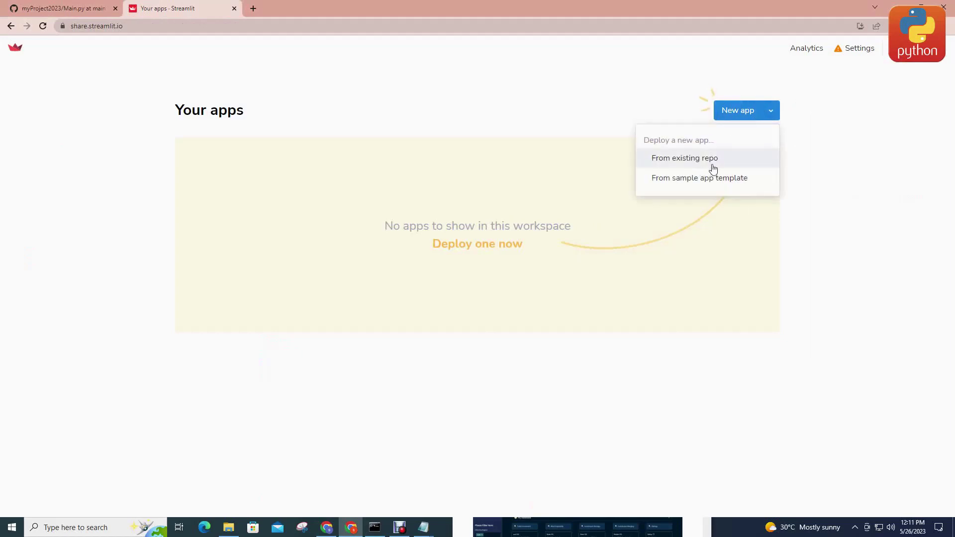
{"action": "left_click", "coordinate": [846, 290]}
{"action": "left_click", "coordinate": [732, 118]}
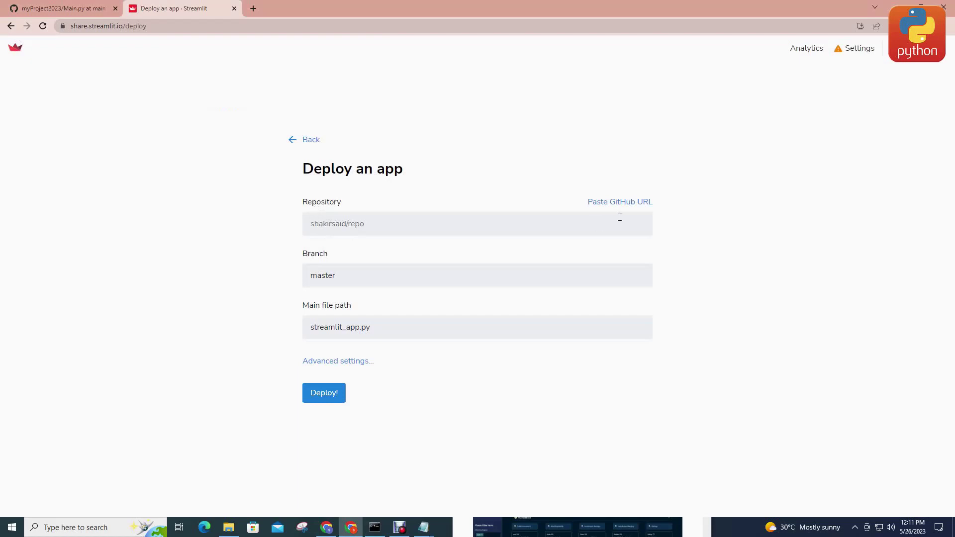
{"action": "left_click", "coordinate": [392, 220]}
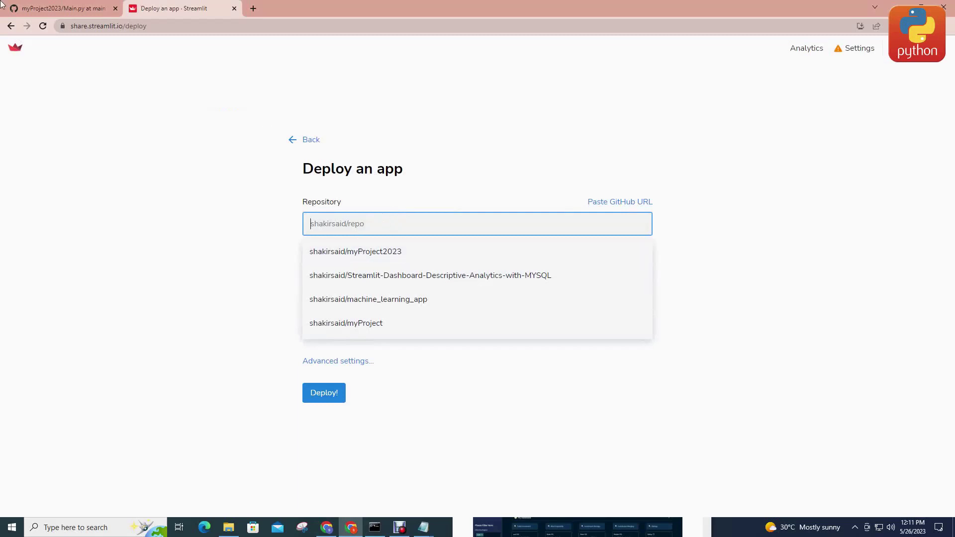
Pick the myProject2023 repository on branch main in the Streamlit deploy form.
{"action": "left_click", "coordinate": [49, 8]}
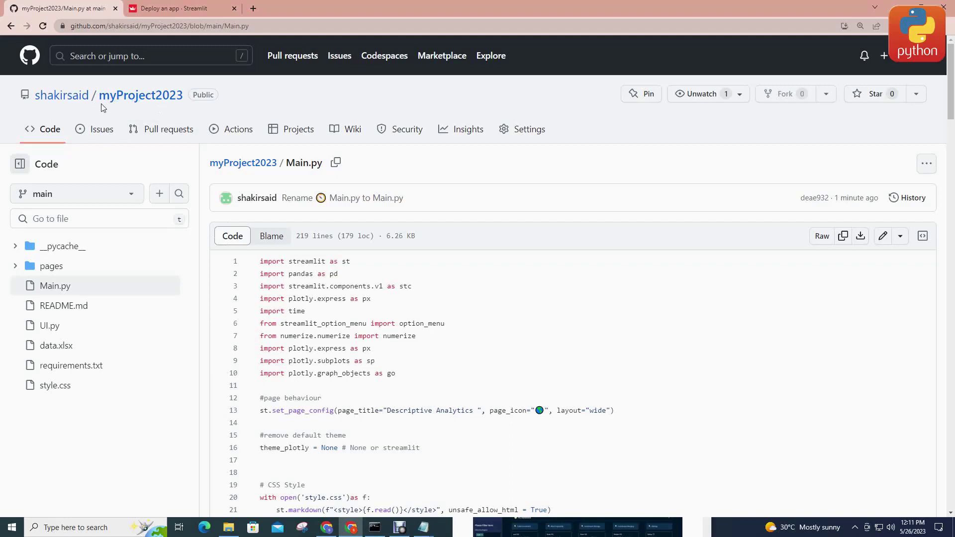
{"action": "left_click_drag", "start_coordinate": [101, 102], "coordinate": [186, 102]}
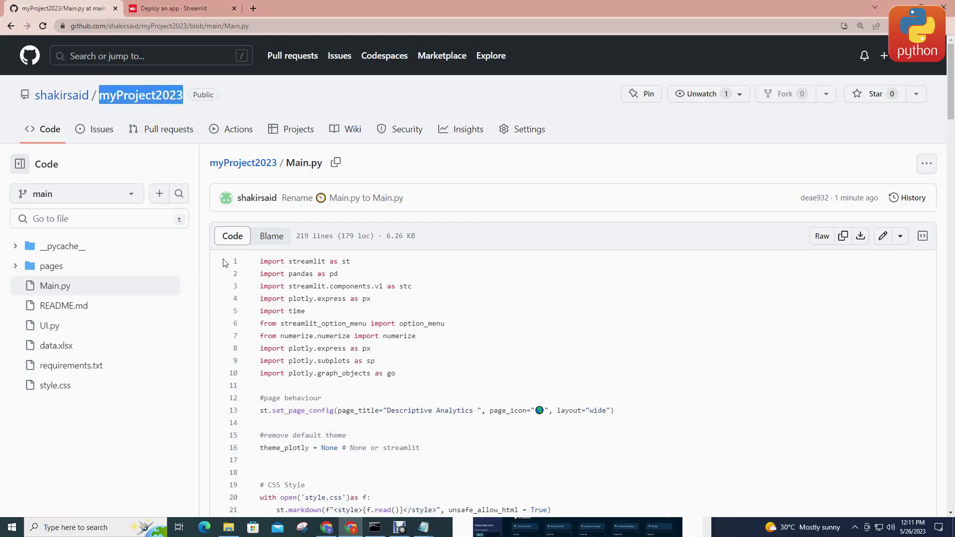
{"action": "left_click", "coordinate": [160, 99]}
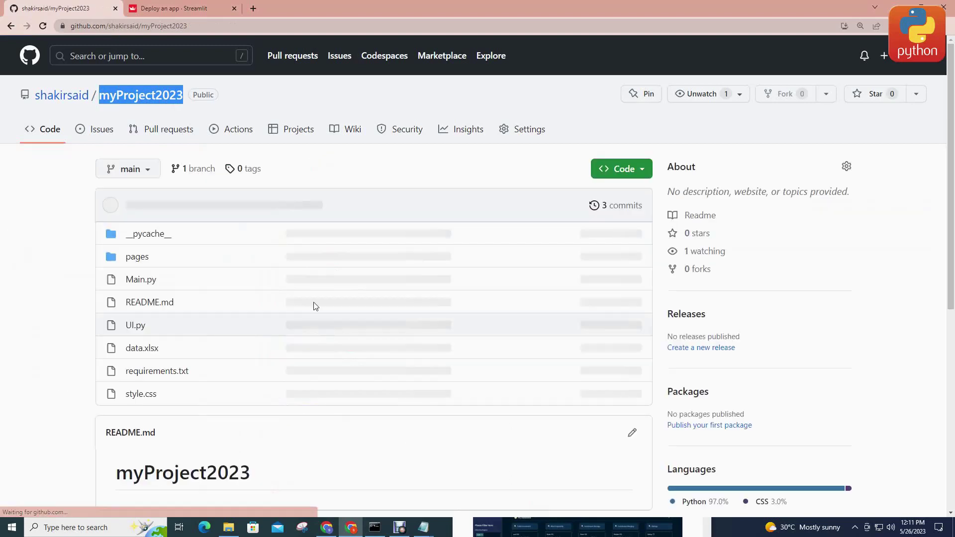
{"action": "left_click", "coordinate": [188, 7]}
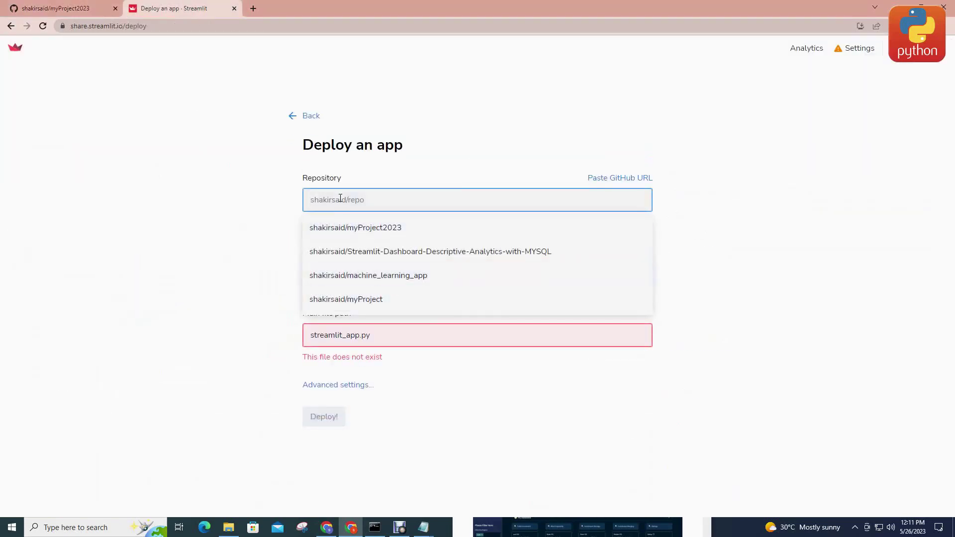
{"action": "left_click", "coordinate": [347, 229]}
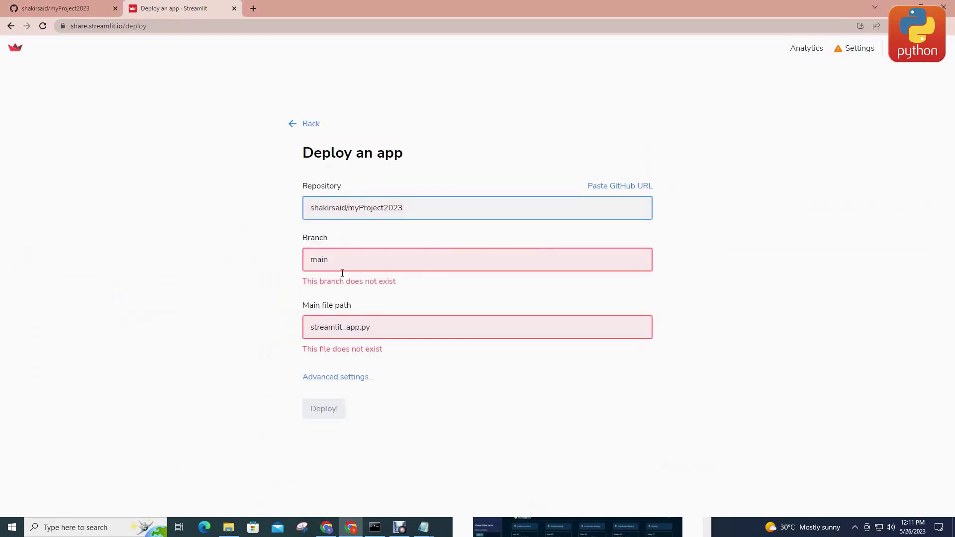
{"action": "left_click", "coordinate": [222, 357]}
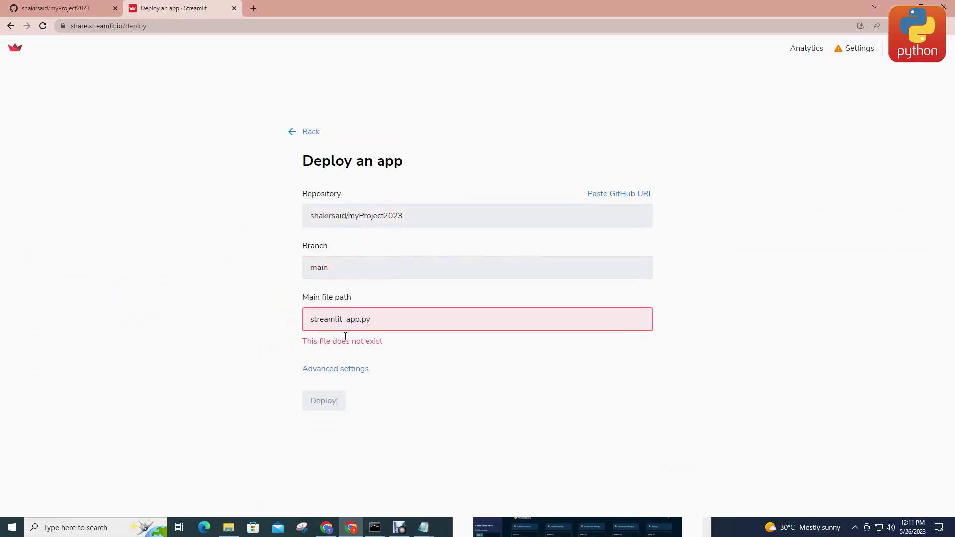
Compare the missing main file error against the repository's Main.py file name.
{"action": "left_click_drag", "start_coordinate": [301, 343], "coordinate": [384, 341]}
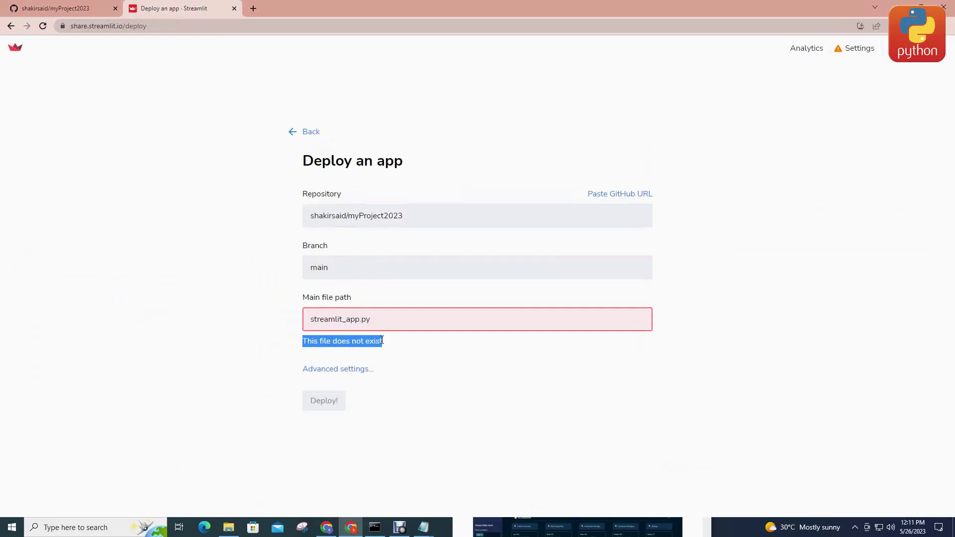
{"action": "left_click", "coordinate": [69, 7]}
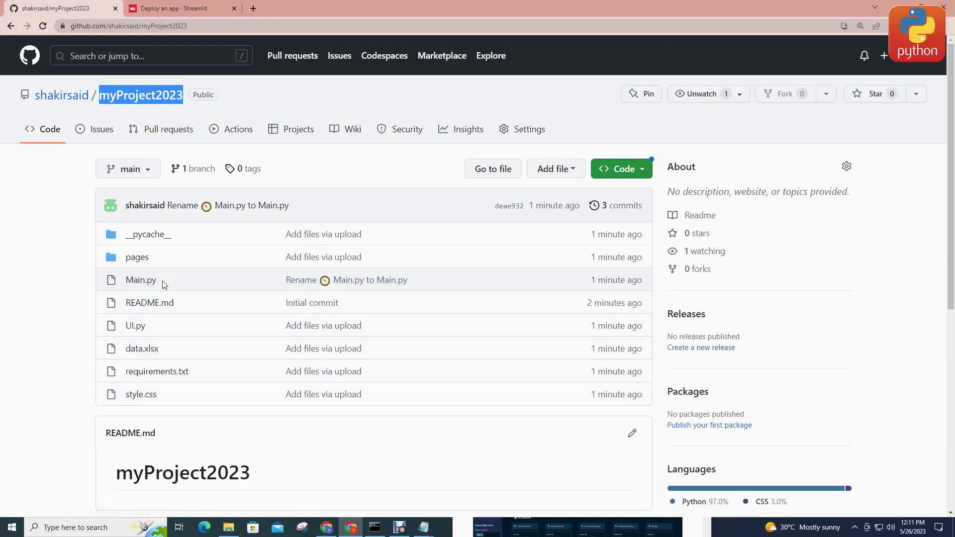
{"action": "left_click_drag", "start_coordinate": [163, 284], "coordinate": [129, 284]}
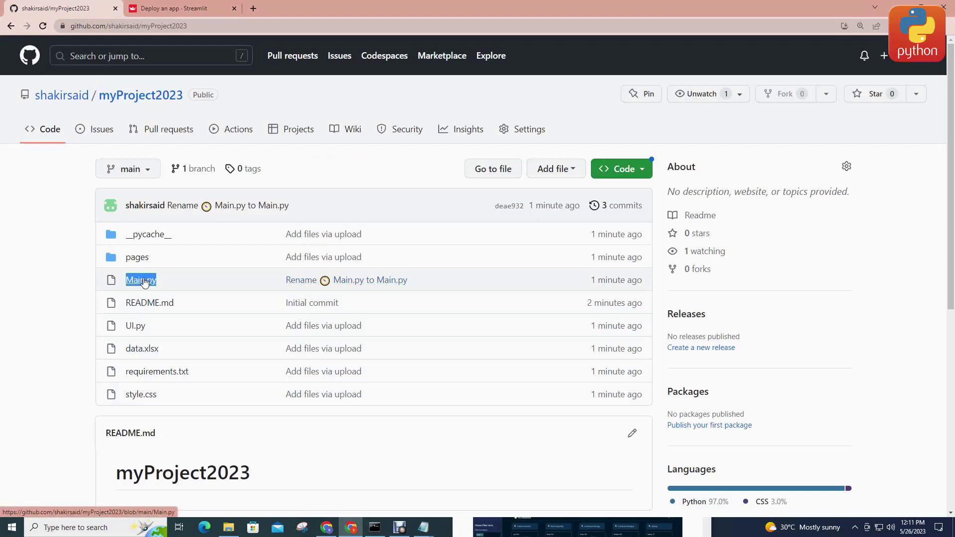
Replace the main file path streamlit_app.py with Main.py in the deploy form.
{"action": "right_click", "coordinate": [144, 283]}
{"action": "left_click", "coordinate": [175, 365]}
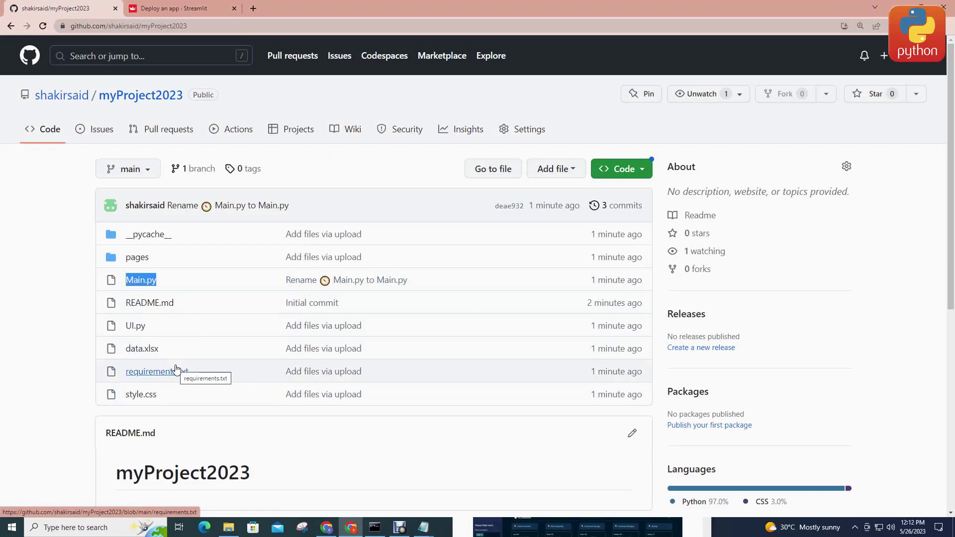
{"action": "left_click", "coordinate": [179, 9]}
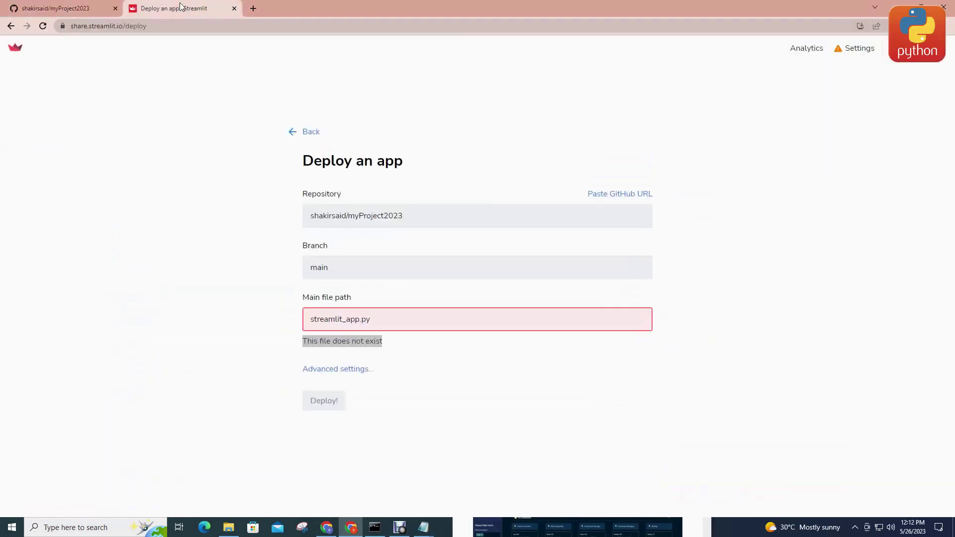
{"action": "left_click_drag", "start_coordinate": [358, 324], "coordinate": [235, 324]}
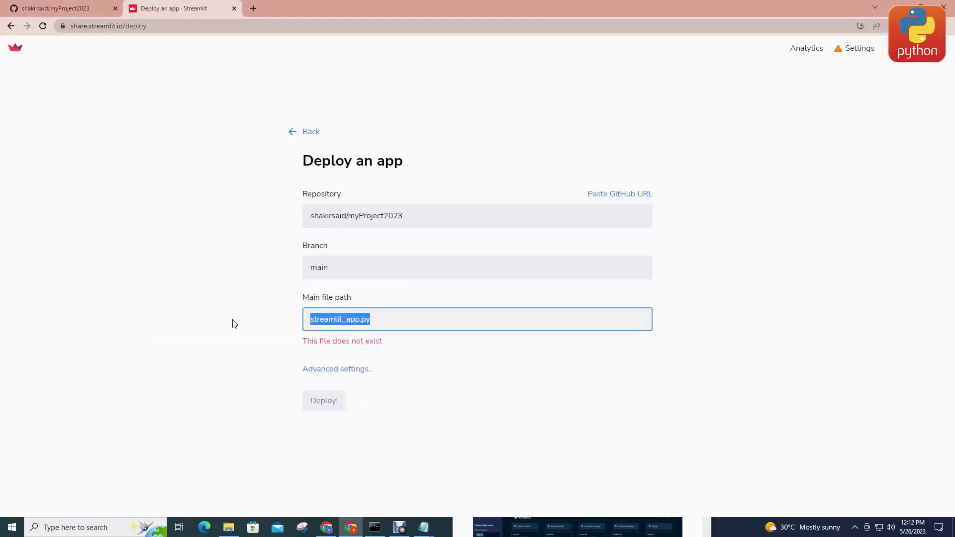
{"action": "type", "text": "Main.py"}
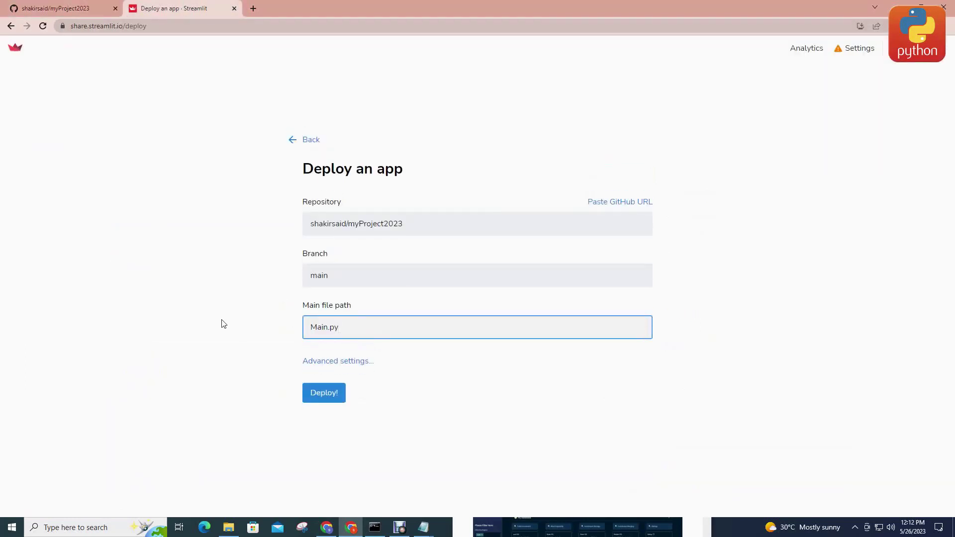
Deploy the app and browse the live Descriptive Analytics dashboard once it finishes building.
{"action": "left_click", "coordinate": [319, 393]}
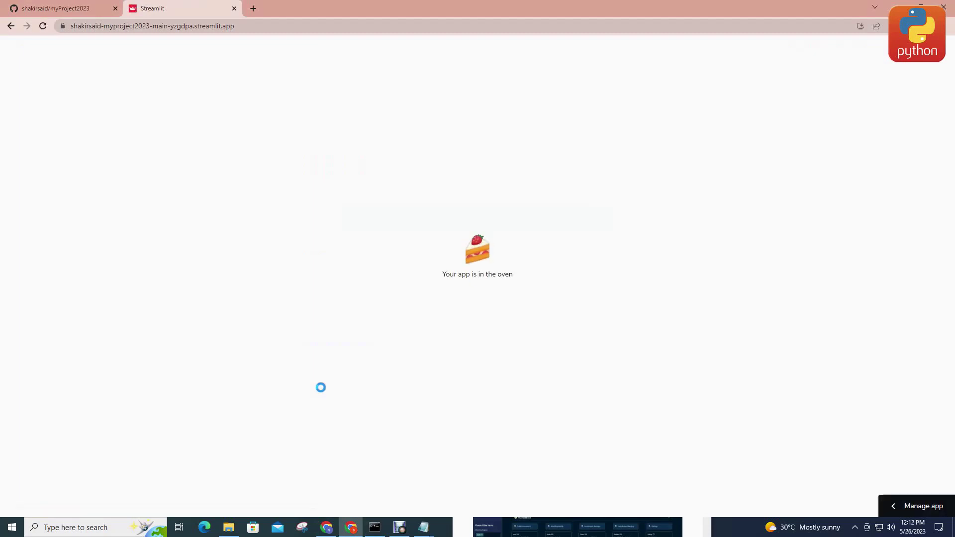
{"action": "scroll", "coordinate": [541, 332], "scroll_direction": "up", "scroll_amount": 8, "text": "ctrl"}
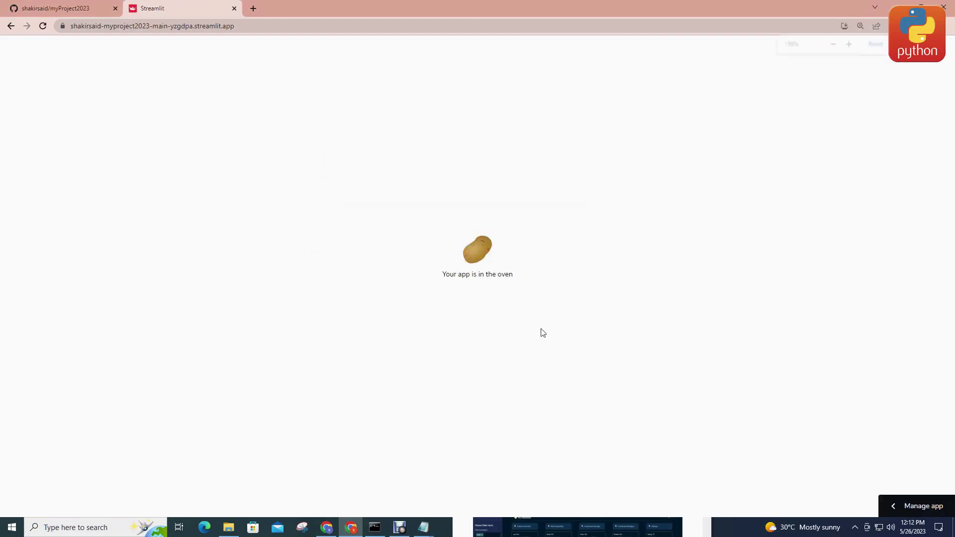
{"action": "scroll", "coordinate": [543, 333], "scroll_direction": "up", "scroll_amount": 1, "text": "ctrl"}
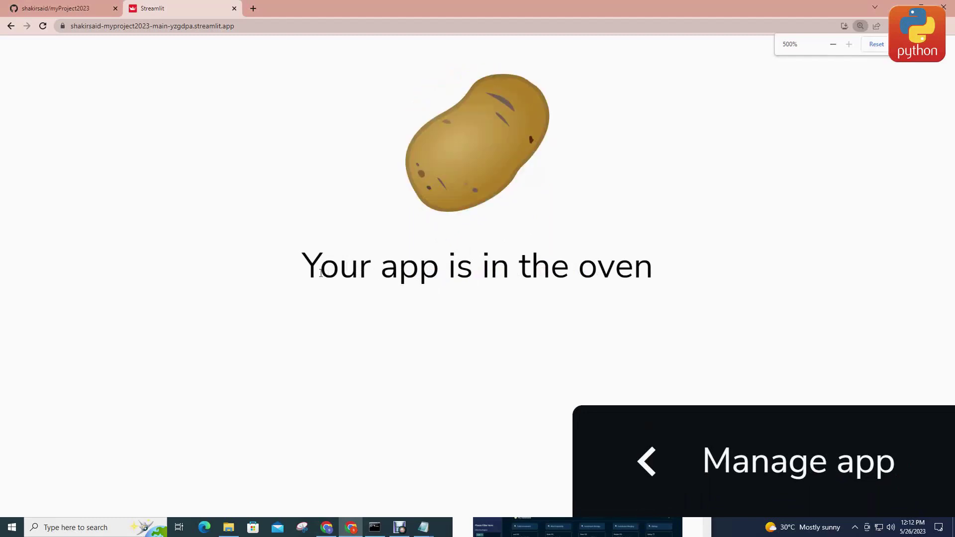
{"action": "left_click_drag", "start_coordinate": [320, 267], "coordinate": [577, 266]}
{"action": "left_click", "coordinate": [671, 271]}
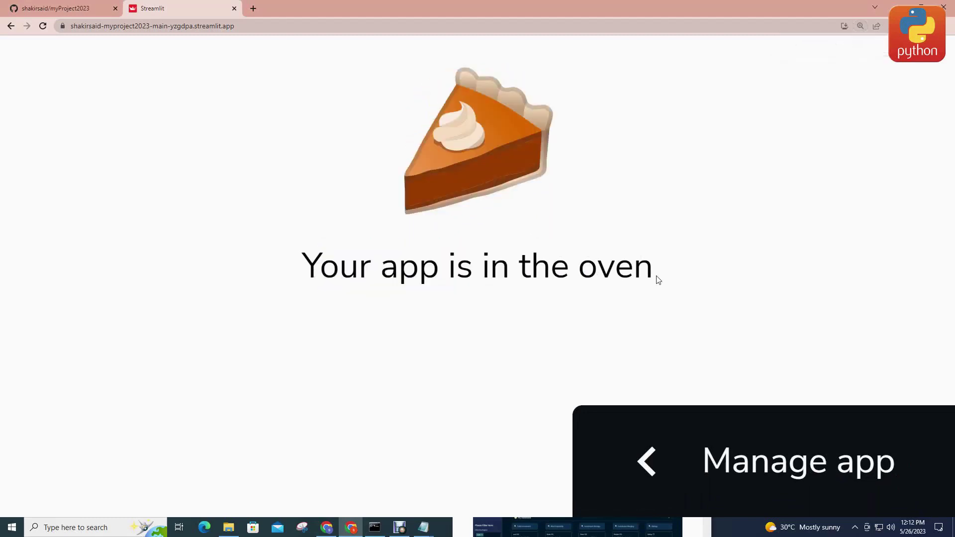
{"action": "scroll", "coordinate": [658, 280], "scroll_direction": "down", "scroll_amount": 1, "text": "ctrl"}
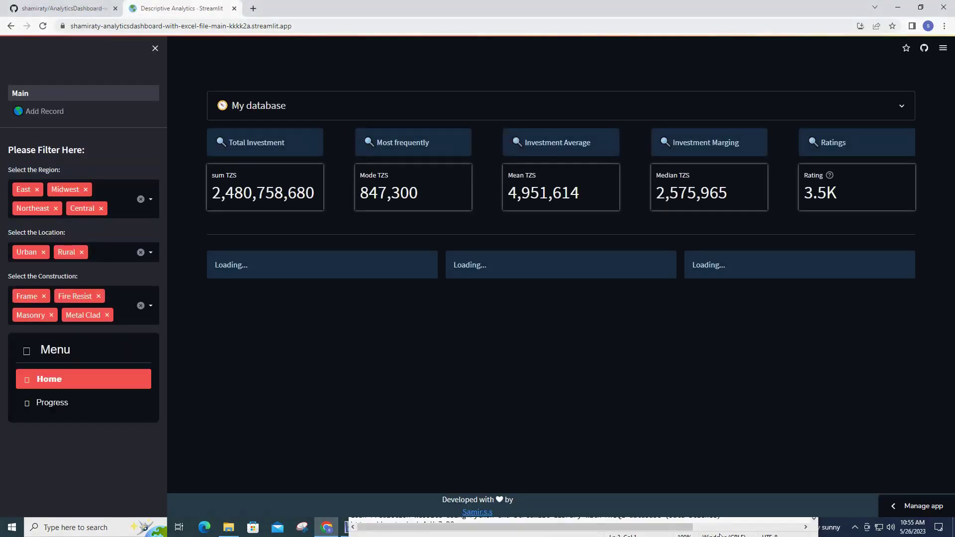
Scroll through the investment charts, then return to the AnalyticsDashboard-with-Excel-file repository.
{"action": "left_click", "coordinate": [739, 529]}
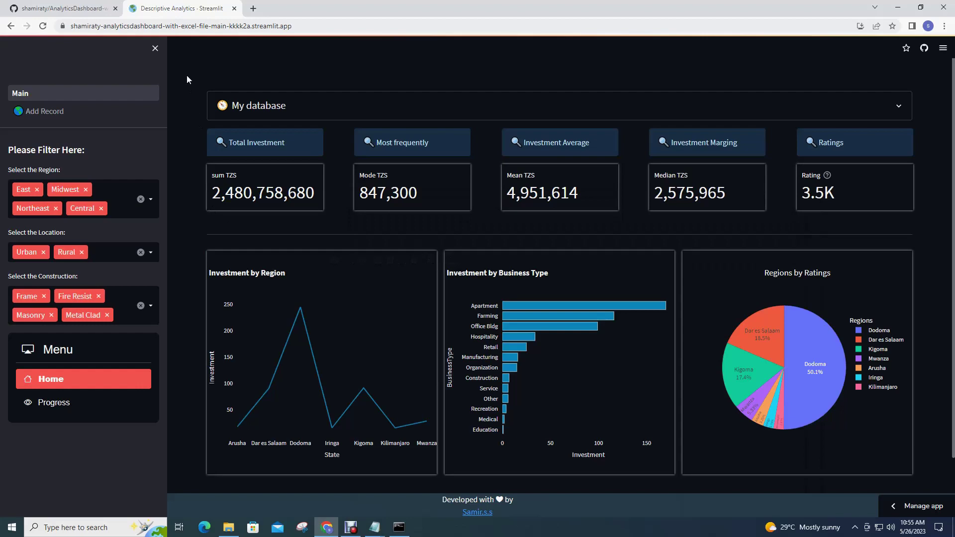
{"action": "scroll", "coordinate": [150, 236], "scroll_direction": "down", "scroll_amount": 1}
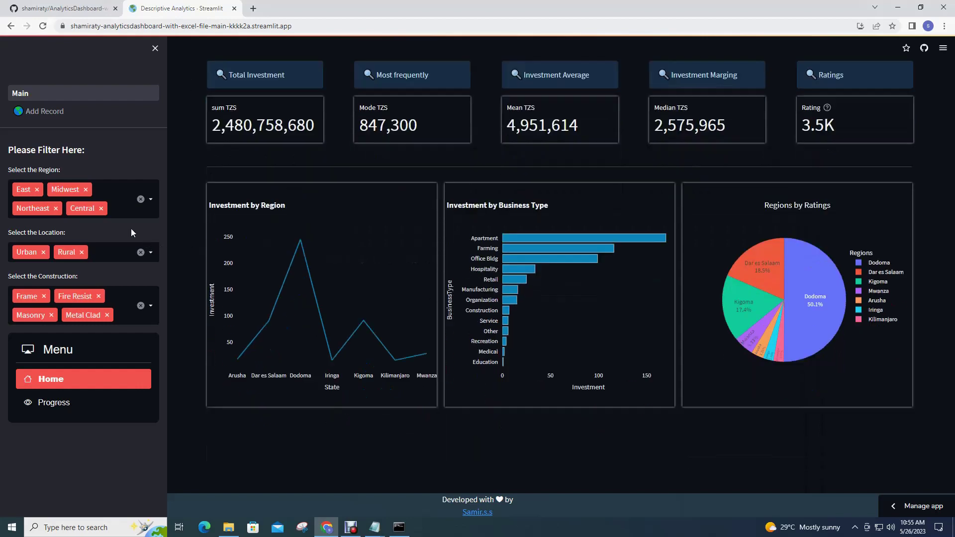
{"action": "scroll", "coordinate": [315, 181], "scroll_direction": "up", "scroll_amount": 1}
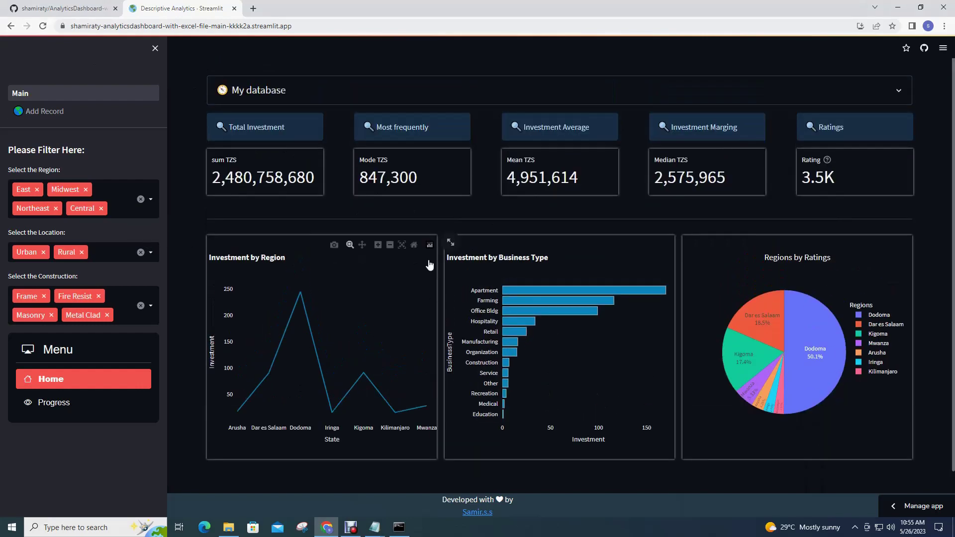
{"action": "left_click", "coordinate": [87, 10]}
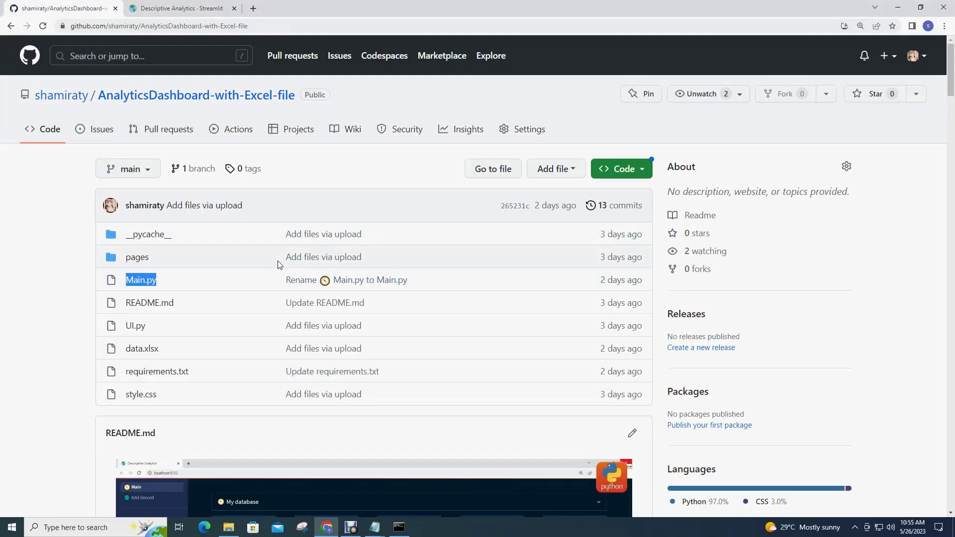
View Main.py's code, then expand My database on the dashboard to show the data table.
{"action": "left_click", "coordinate": [89, 340]}
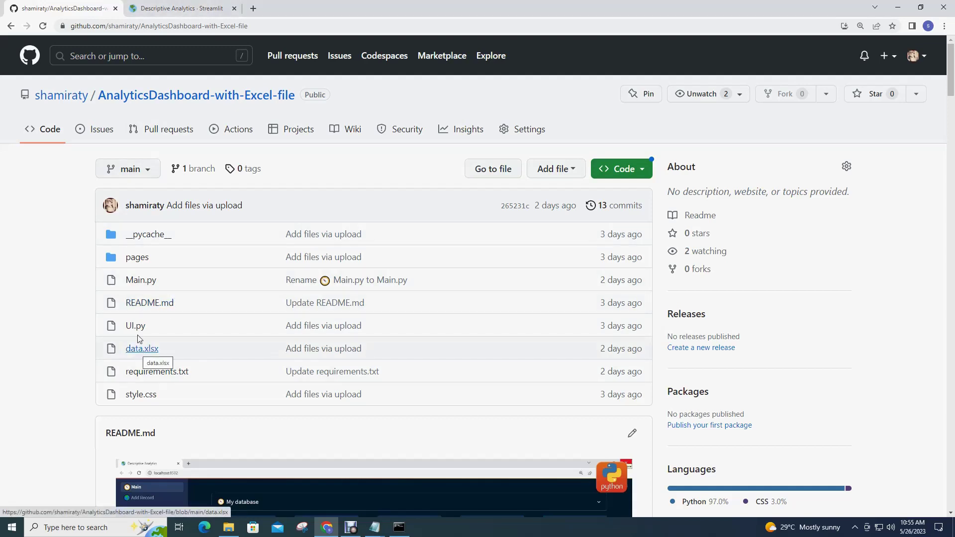
{"action": "left_click", "coordinate": [146, 284]}
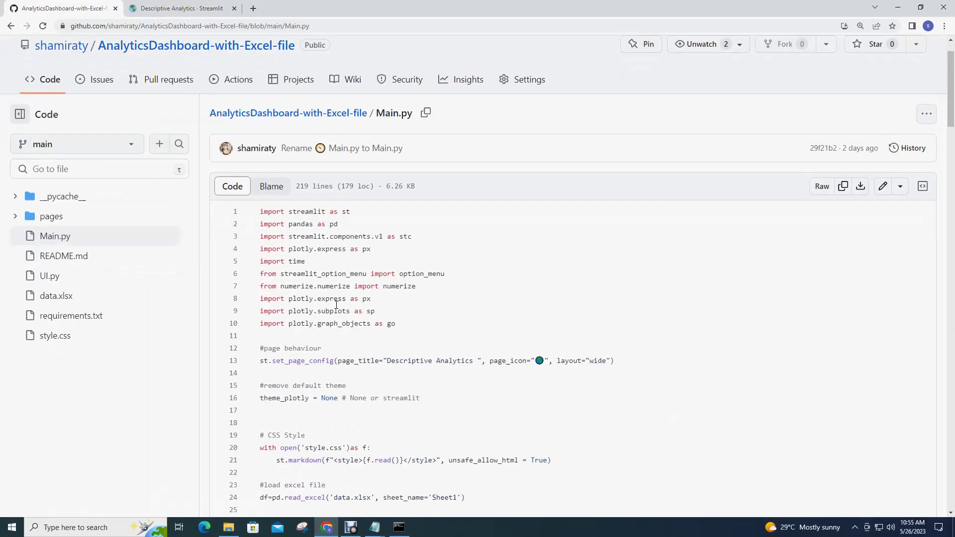
{"action": "left_click", "coordinate": [181, 8]}
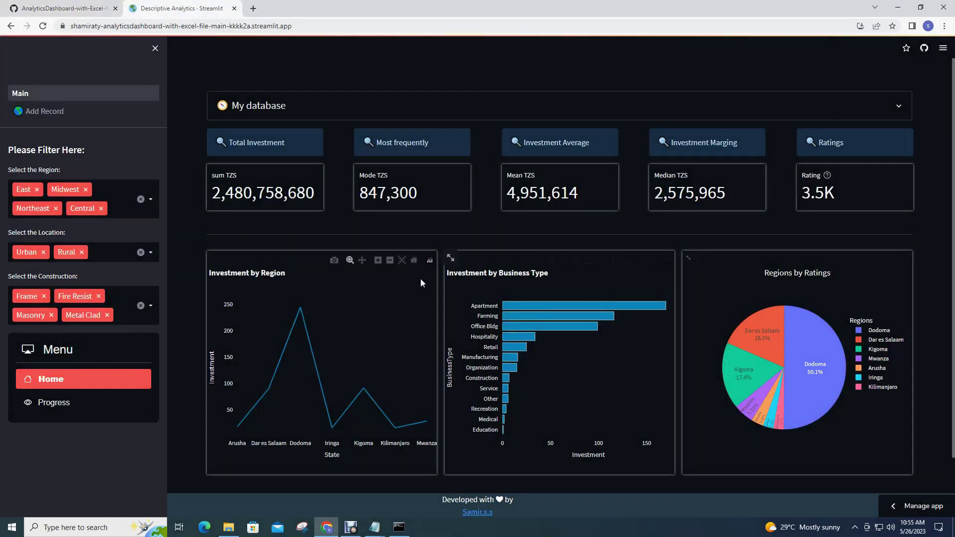
{"action": "left_click", "coordinate": [323, 109]}
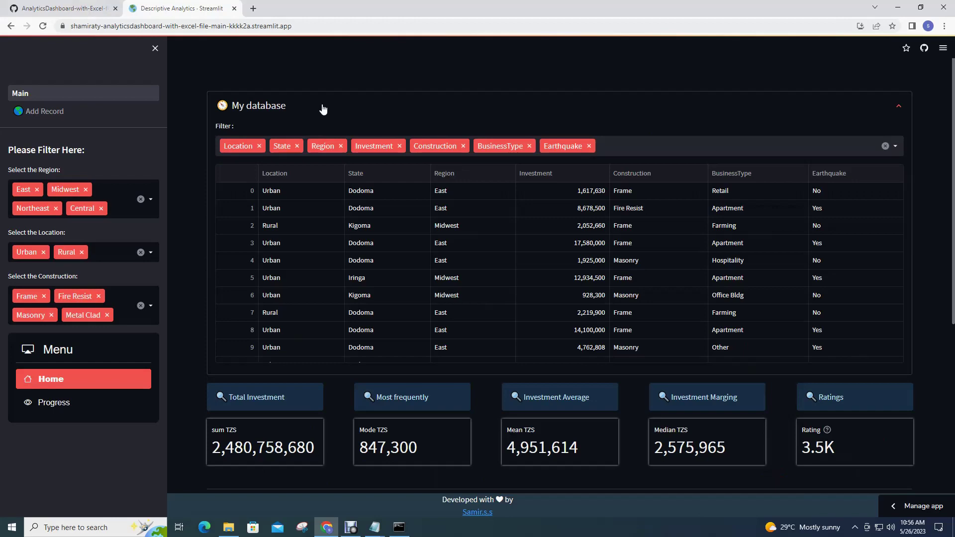
Scroll Main.py to the 'Filter :' multiselect line and select its seven-column default list.
{"action": "left_click", "coordinate": [70, 4]}
{"action": "scroll", "coordinate": [491, 398], "scroll_direction": "down", "scroll_amount": 3}
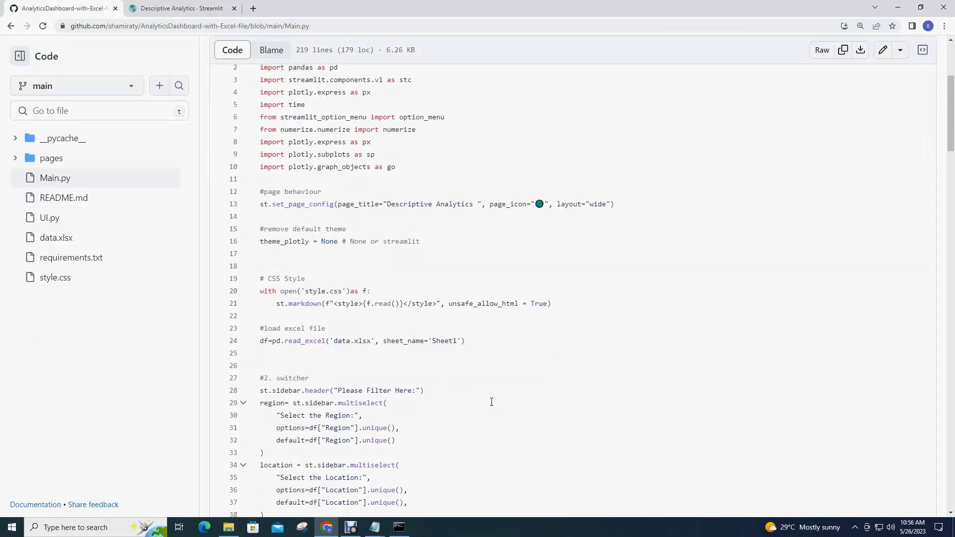
{"action": "scroll", "coordinate": [491, 401], "scroll_direction": "down", "scroll_amount": 8}
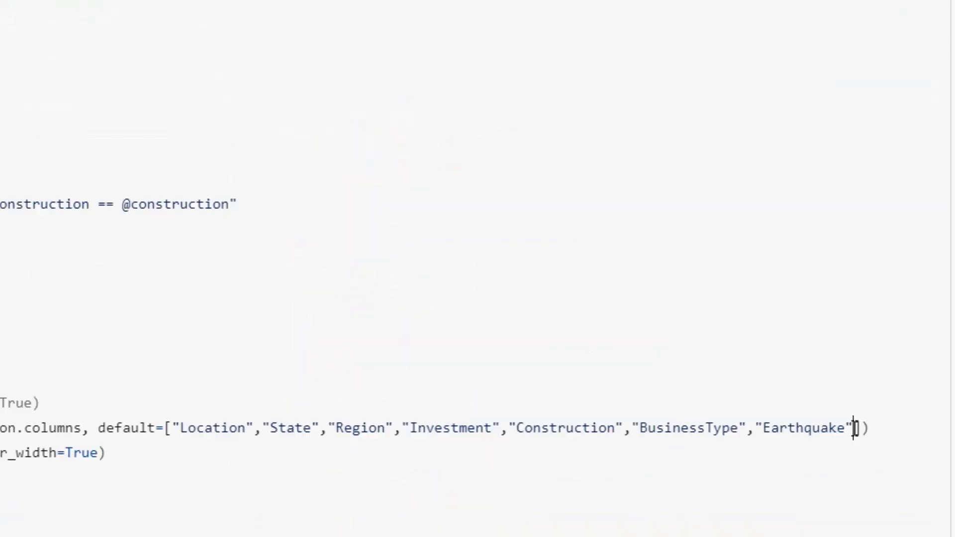
{"action": "left_click_drag", "start_coordinate": [853, 428], "coordinate": [170, 429]}
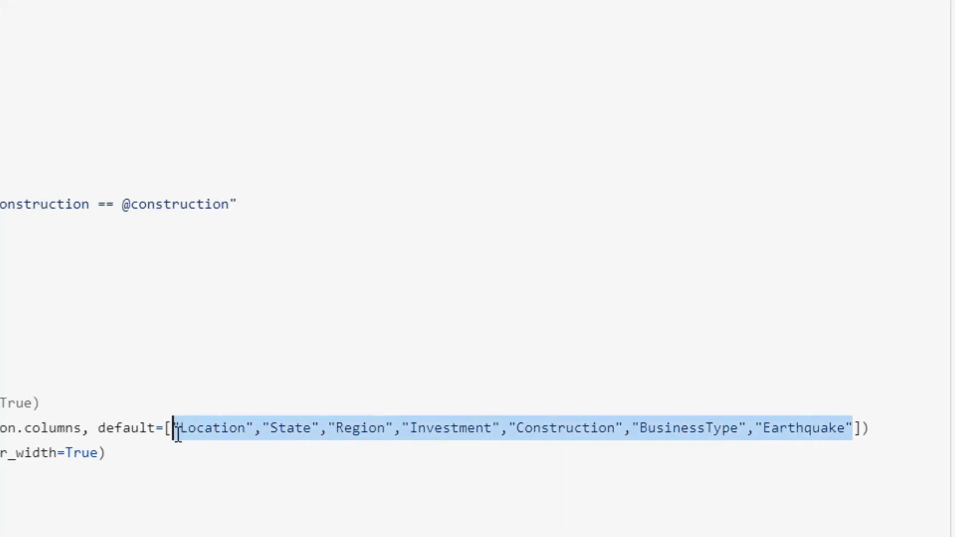
{"action": "key", "text": "ctrl+c"}
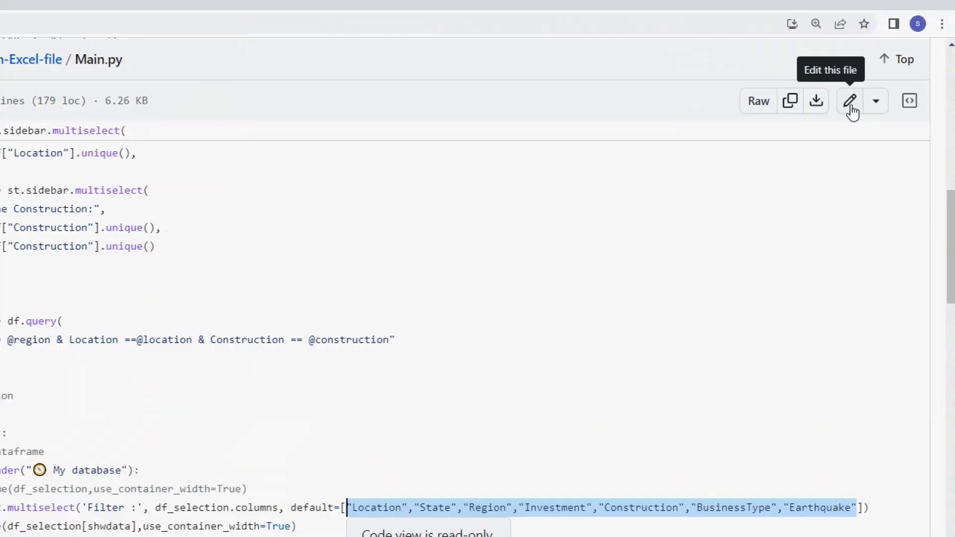
Edit Main.py and delete the filter's quoted default columns, leaving default=[].
{"action": "left_click", "coordinate": [856, 110]}
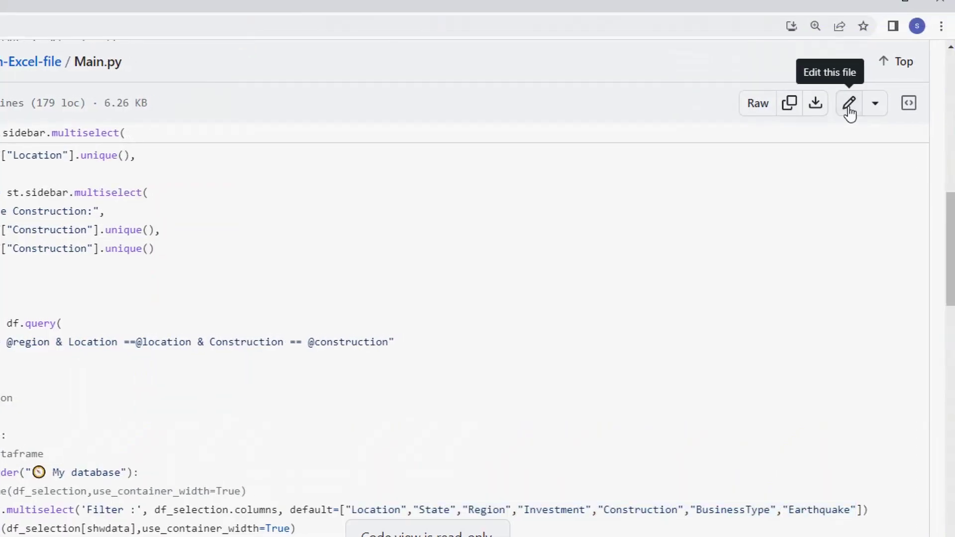
{"action": "left_click", "coordinate": [850, 111]}
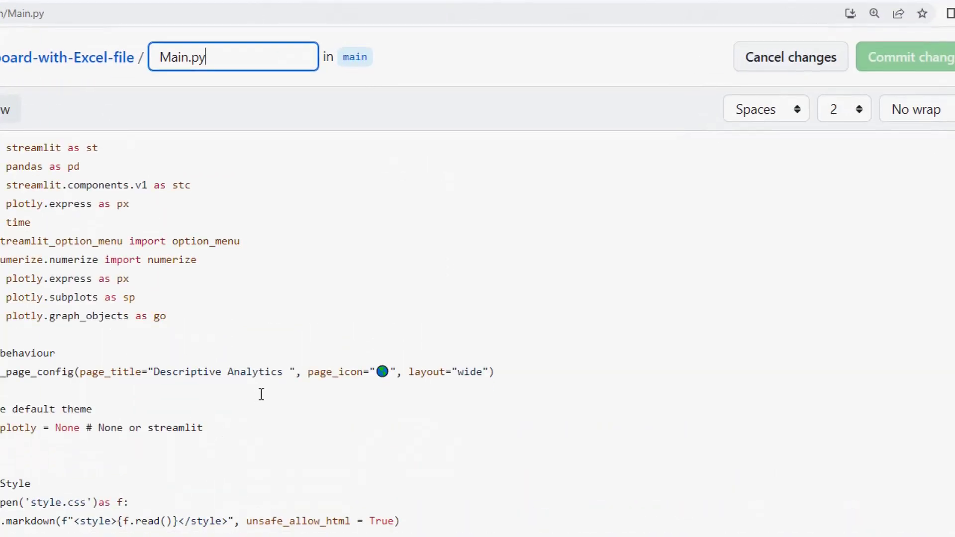
{"action": "scroll", "coordinate": [261, 394], "scroll_direction": "down", "scroll_amount": 15}
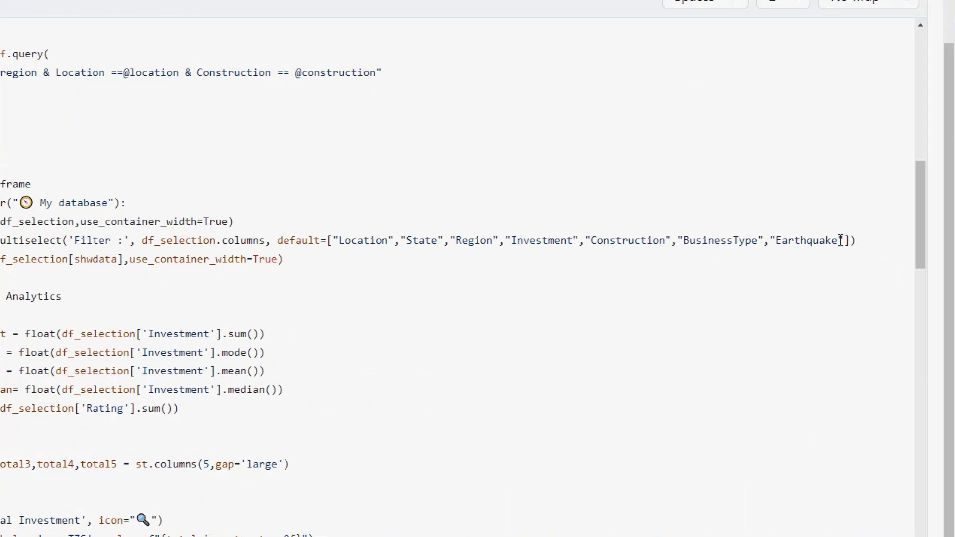
{"action": "left_click_drag", "start_coordinate": [839, 241], "coordinate": [336, 241]}
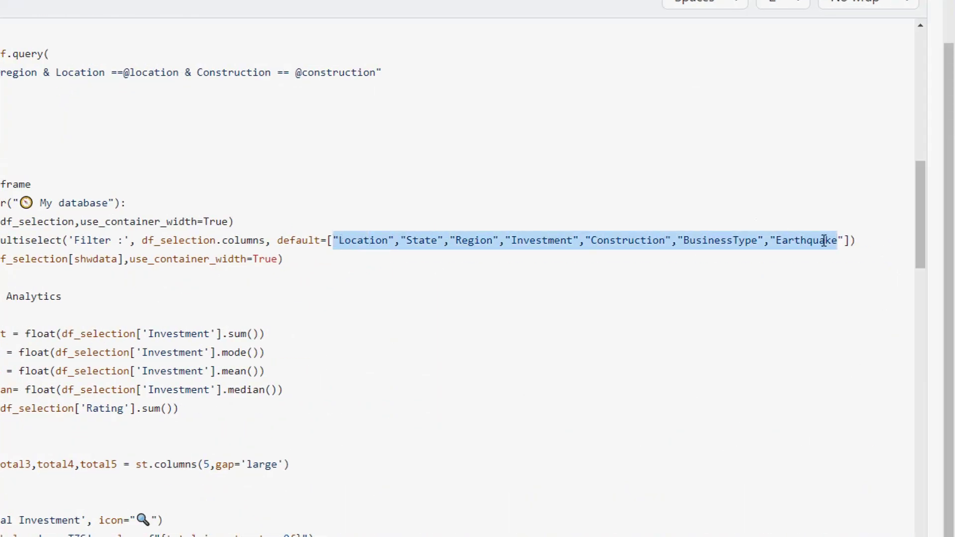
{"action": "left_click_drag", "start_coordinate": [844, 240], "coordinate": [339, 242]}
{"action": "key", "text": "BackSpace"}
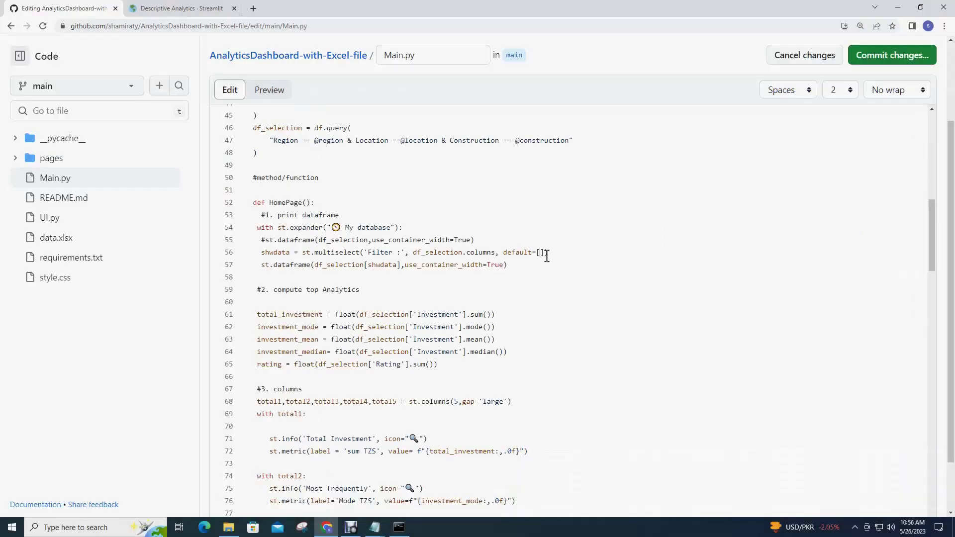
{"action": "scroll", "coordinate": [586, 359], "scroll_direction": "down", "scroll_amount": 15}
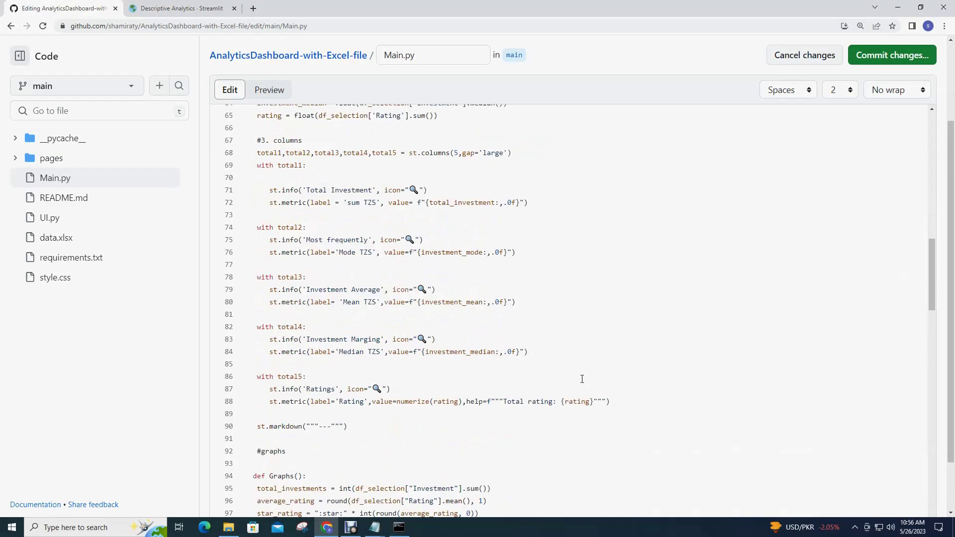
{"action": "scroll", "coordinate": [578, 444], "scroll_direction": "down", "scroll_amount": 15}
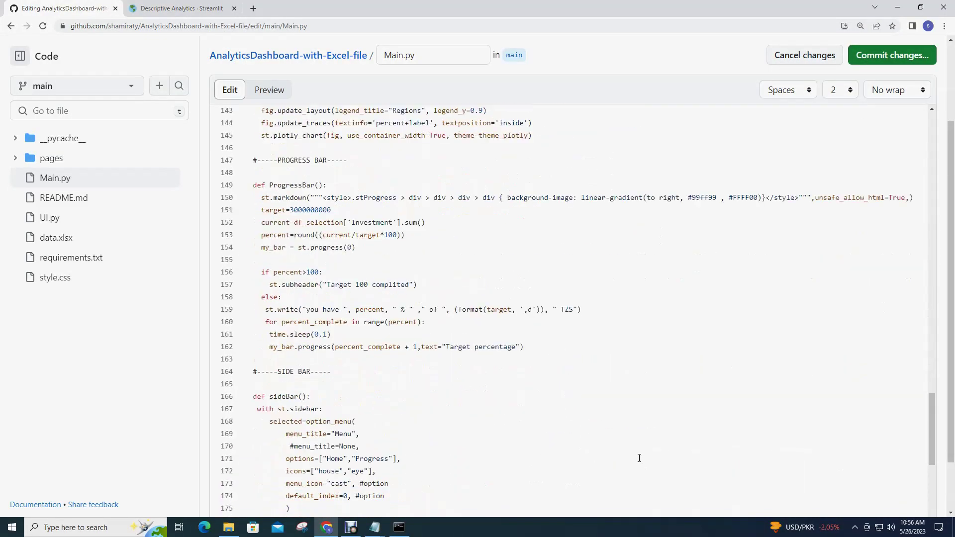
{"action": "scroll", "coordinate": [810, 433], "scroll_direction": "down", "scroll_amount": 2}
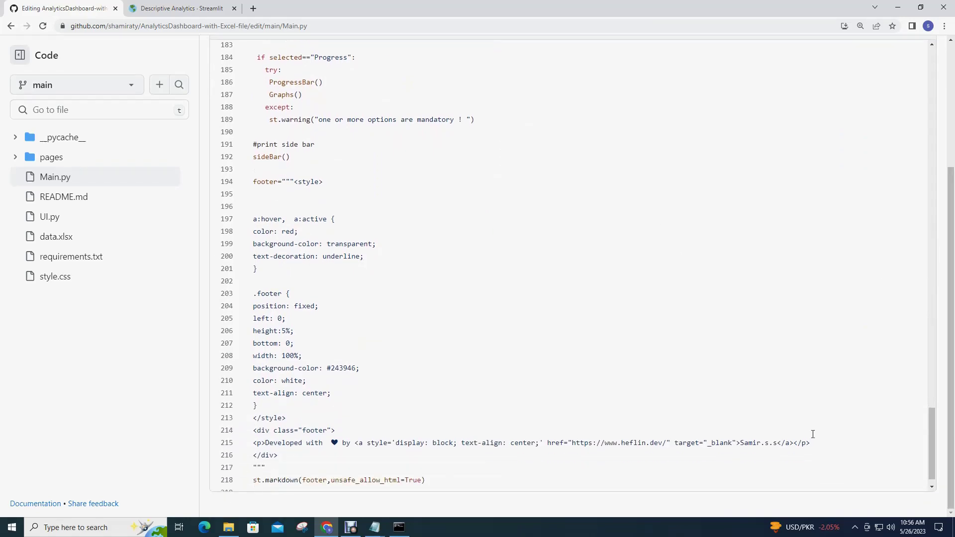
{"action": "scroll", "coordinate": [577, 229], "scroll_direction": "up", "scroll_amount": 20}
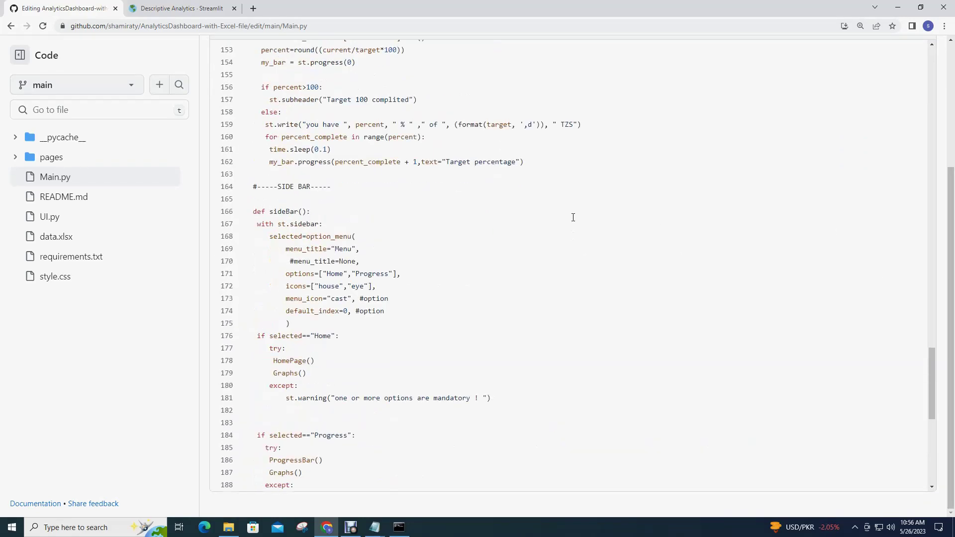
{"action": "scroll", "coordinate": [952, 214], "scroll_direction": "up", "scroll_amount": 4}
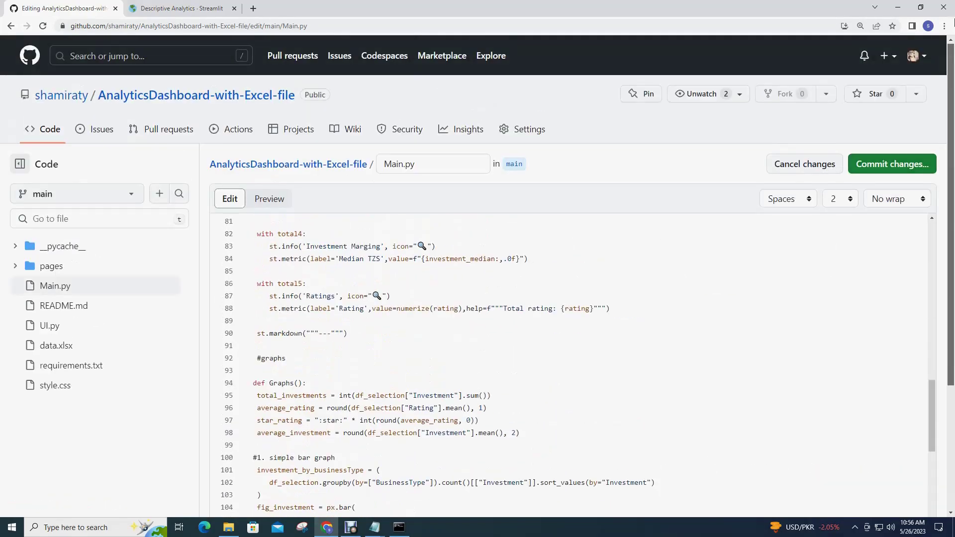
Commit the Main.py change with the message 'Update Main.py' and return to the dashboard.
{"action": "left_click", "coordinate": [898, 168]}
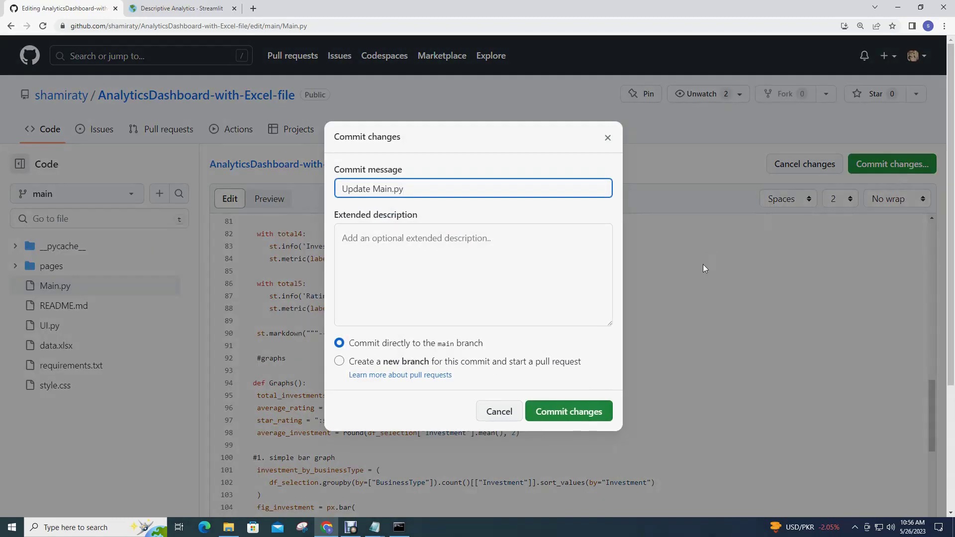
{"action": "left_click", "coordinate": [576, 409]}
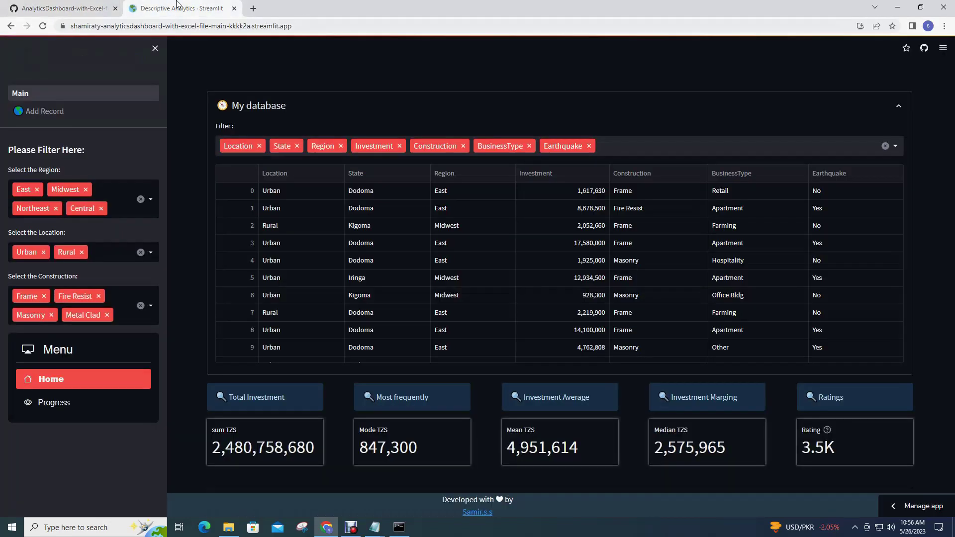
{"action": "left_click", "coordinate": [179, 8]}
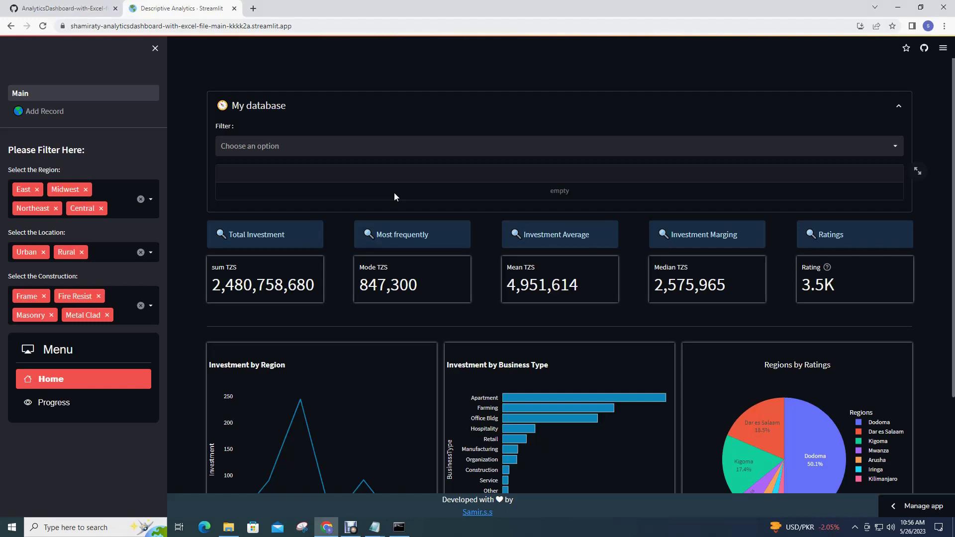
Check that the dashboard's database filter now starts empty after the commit.
{"action": "left_click", "coordinate": [59, 9]}
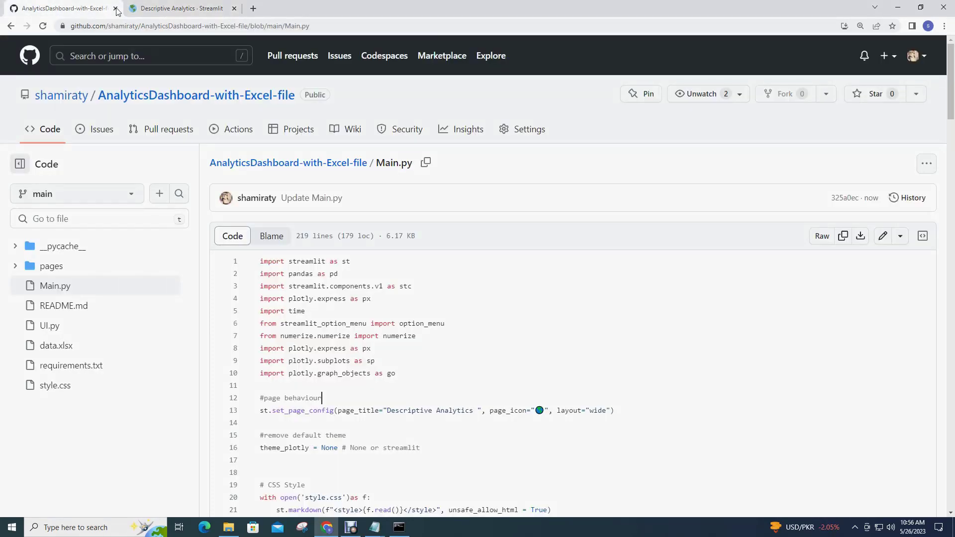
{"action": "left_click", "coordinate": [149, 8]}
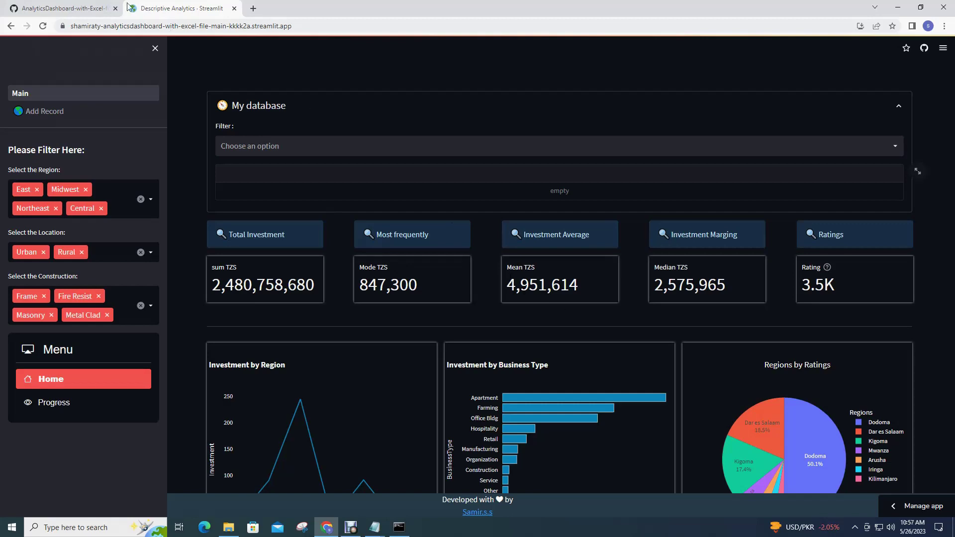
{"action": "left_click", "coordinate": [44, 4]}
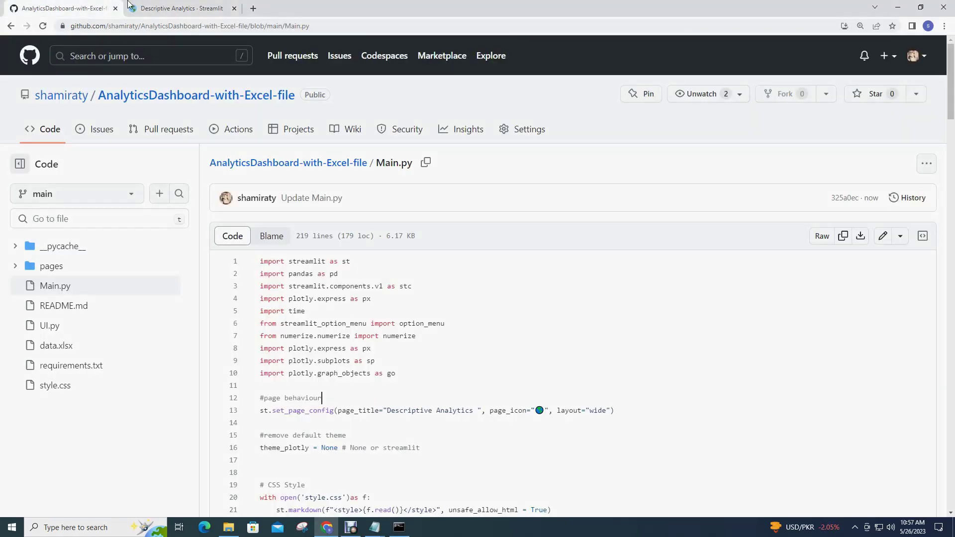
{"action": "left_click", "coordinate": [156, 9]}
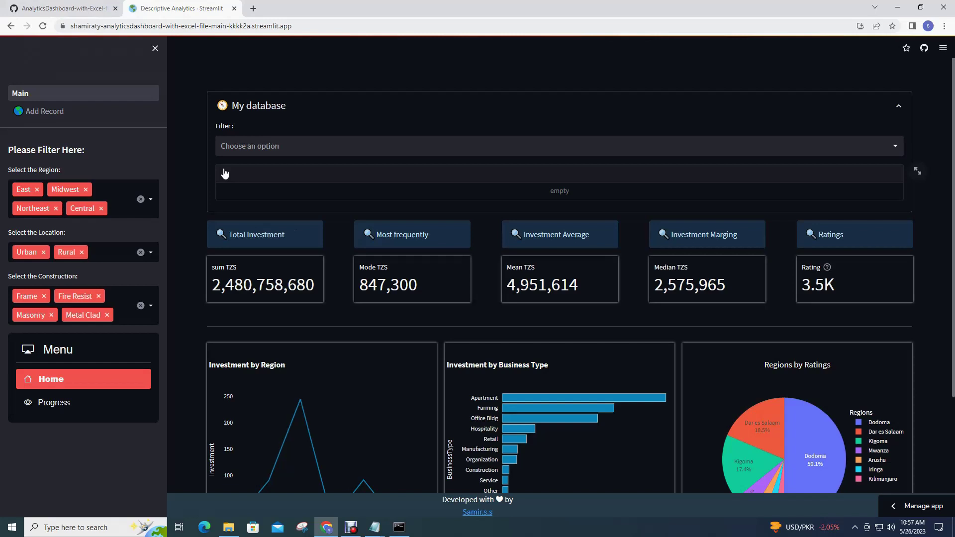
Add Location, State, Region, Investment, Construction, BusinessType, Earthquake, Flood and Rating to the filter.
{"action": "left_click", "coordinate": [220, 145]}
{"action": "left_click", "coordinate": [264, 166]}
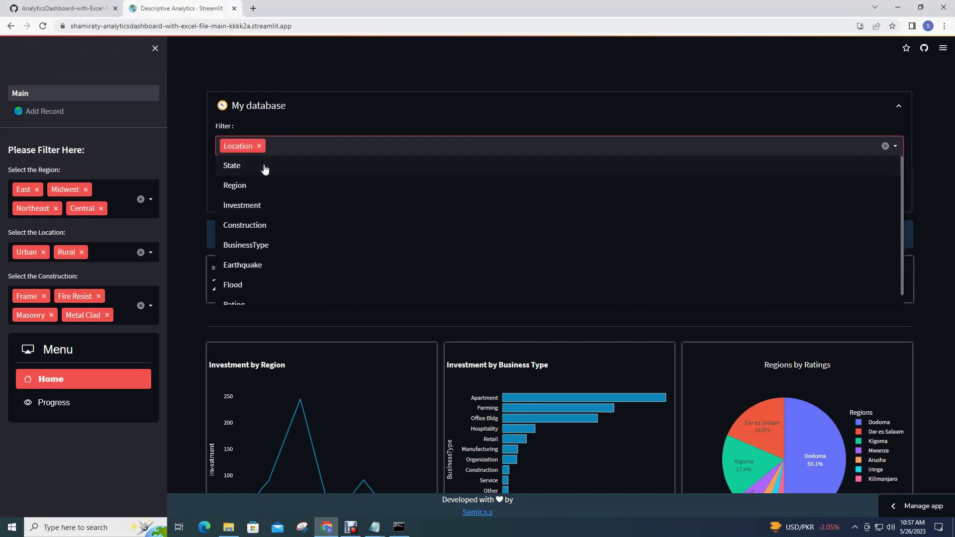
{"action": "left_click", "coordinate": [264, 167]}
{"action": "left_click", "coordinate": [264, 166]}
{"action": "left_click", "coordinate": [264, 166]}
{"action": "left_click", "coordinate": [264, 166]}
{"action": "left_click", "coordinate": [265, 167]}
{"action": "left_click", "coordinate": [264, 166]}
{"action": "left_click", "coordinate": [264, 166]}
{"action": "left_click", "coordinate": [264, 166]}
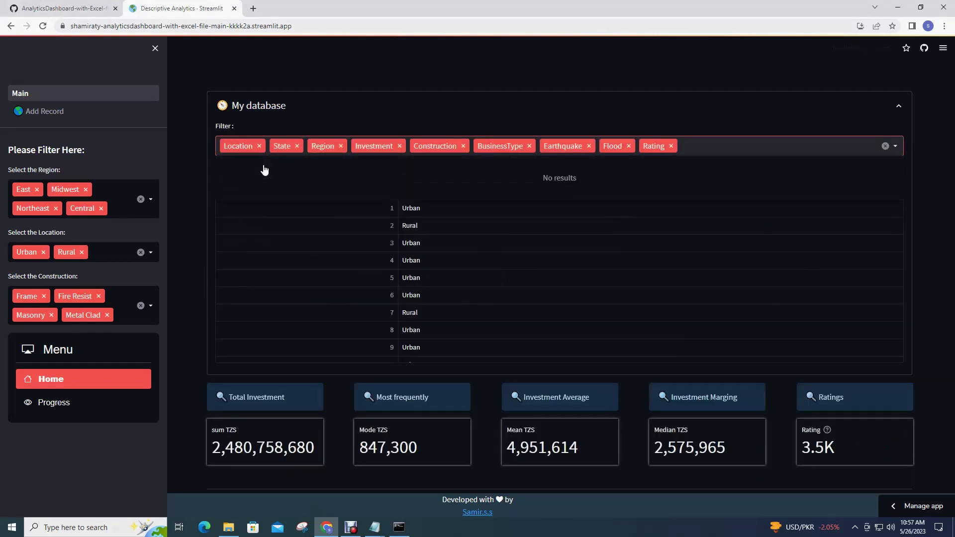
{"action": "left_click", "coordinate": [364, 74]}
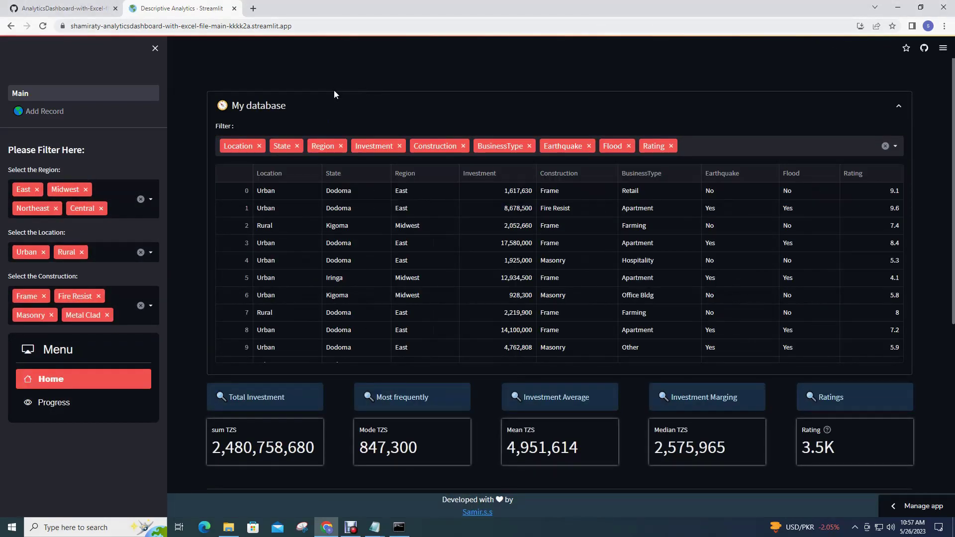
{"action": "left_click", "coordinate": [70, 9]}
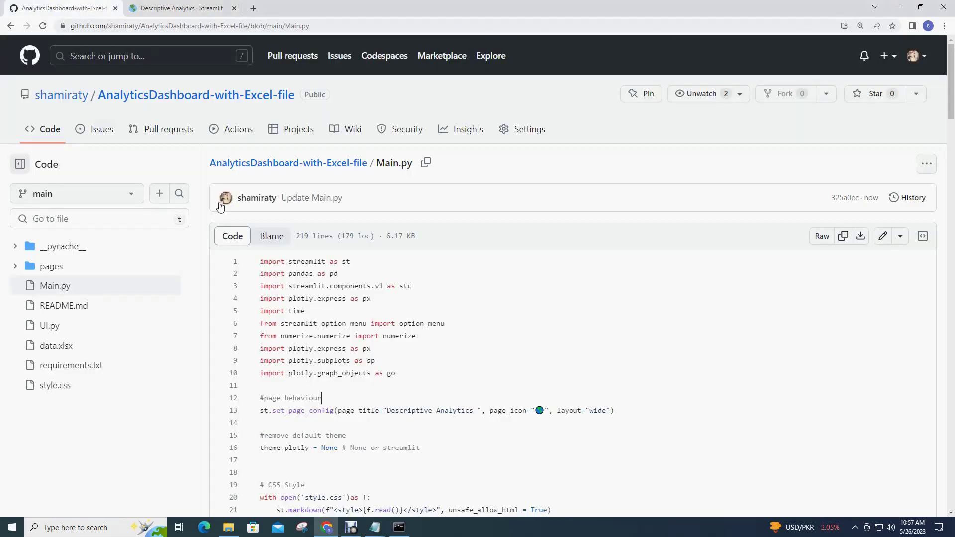
{"action": "left_click", "coordinate": [160, 7]}
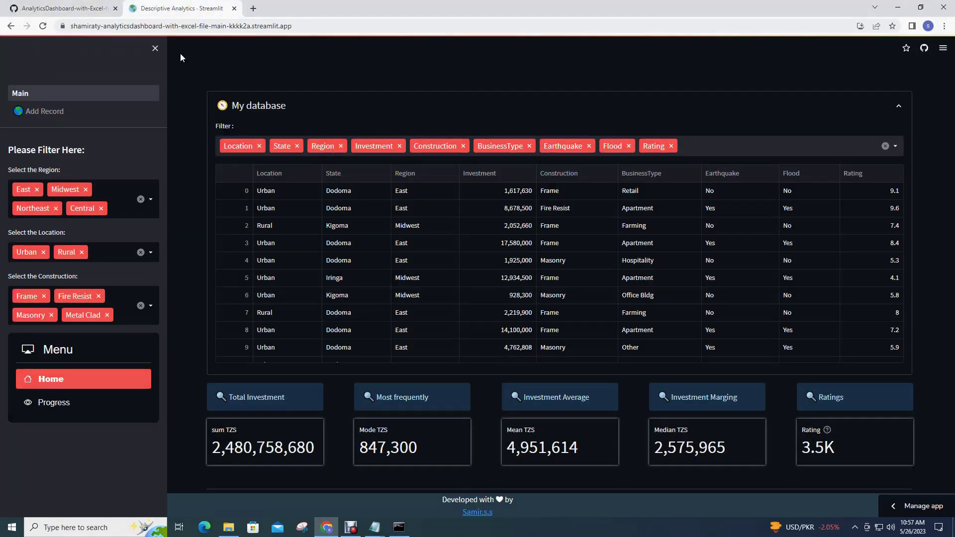